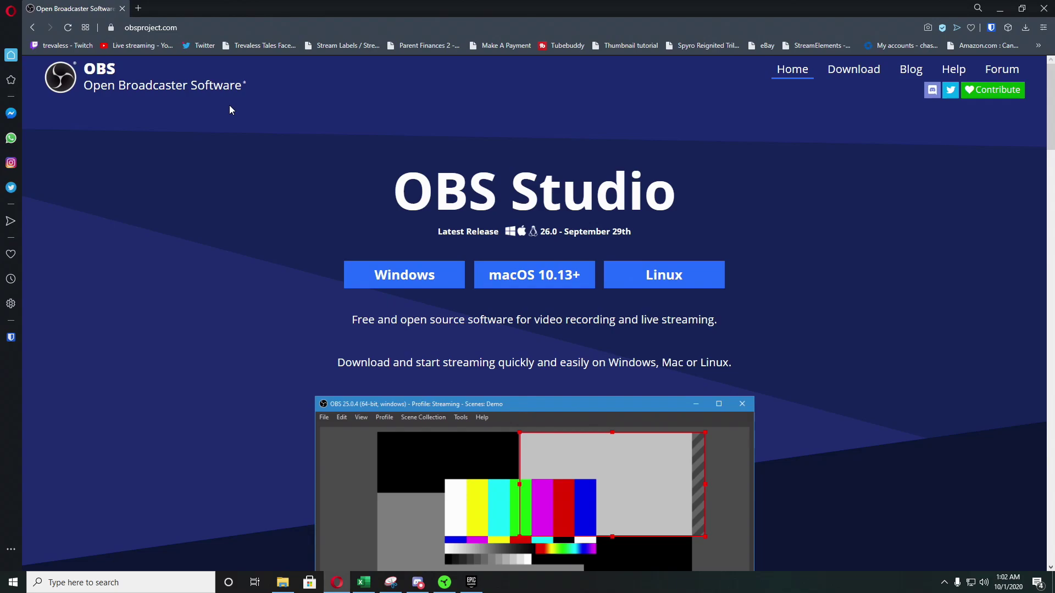
Download the Windows installer of OBS Studio 26.0 and save it to the Desktop as OBS-Studio-26.0-Full-Installer-x64.exe
scroll(273, 185, "down", 1)
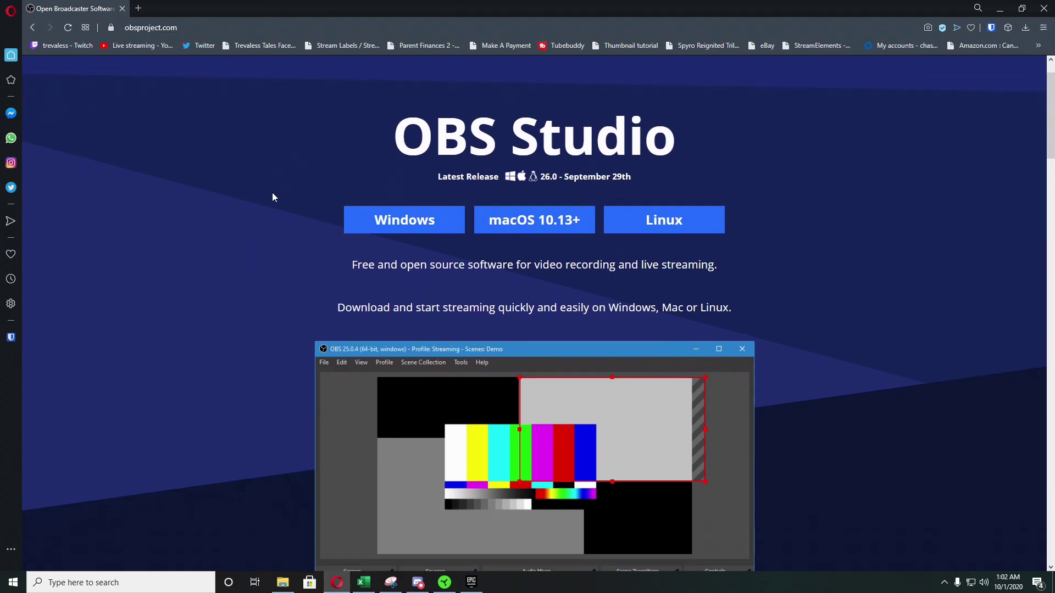
scroll(272, 197, "up", 1)
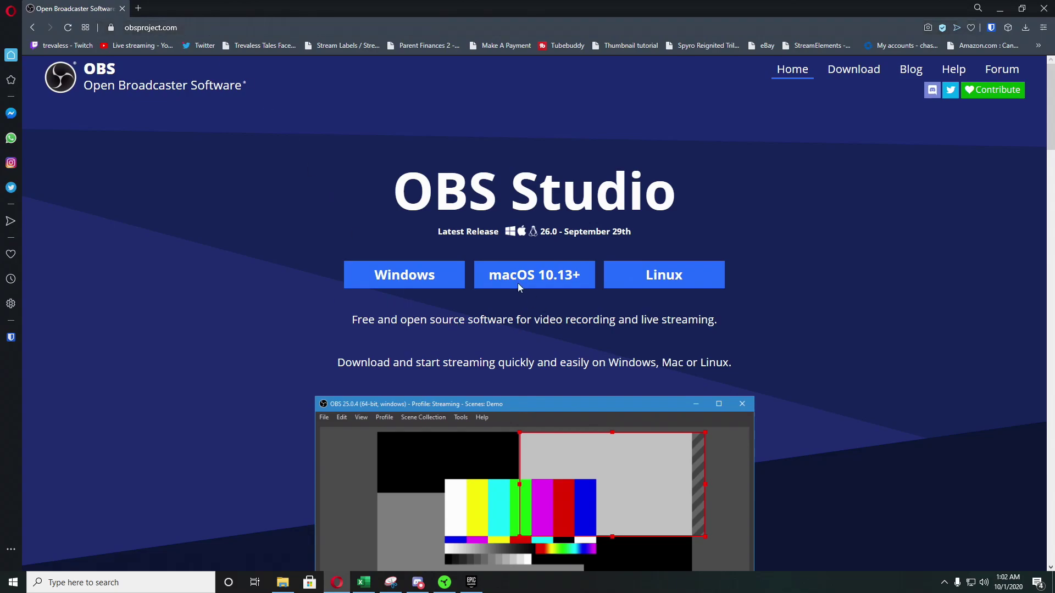
left_click(422, 277)
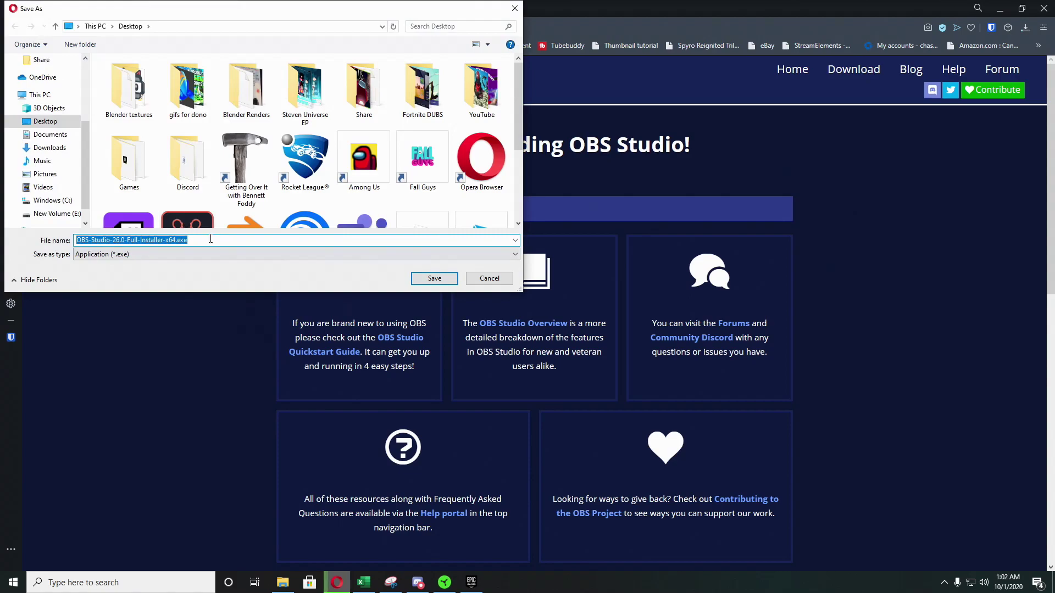
left_click(448, 275)
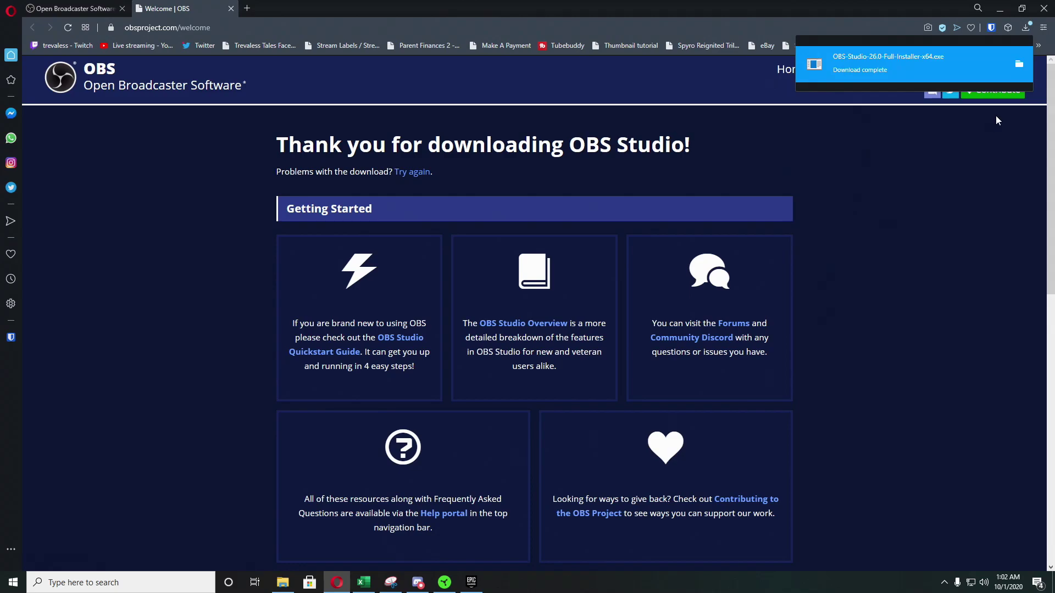
Show the downloaded OBS-Studio-26.0-Full-Installer-x64.exe in its folder, run it and allow it to make changes to the device
left_click(1019, 64)
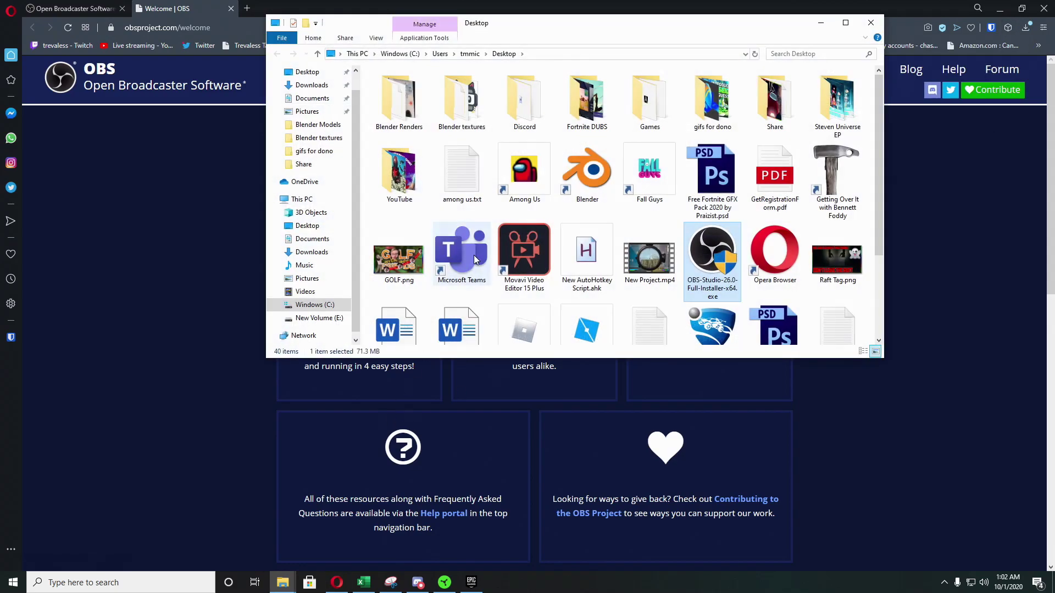
left_click(718, 273)
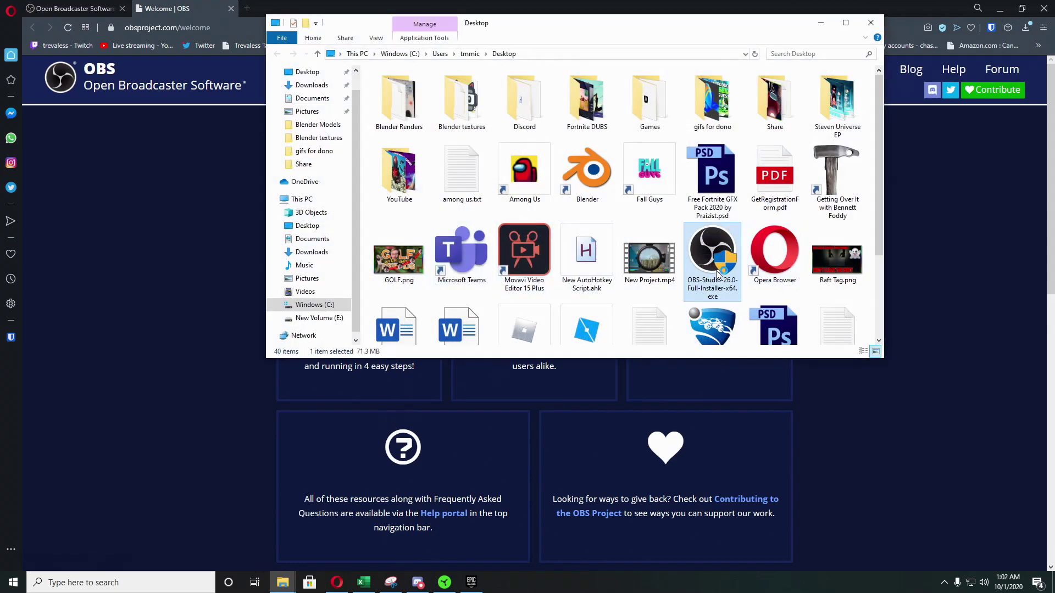
double_click(716, 271)
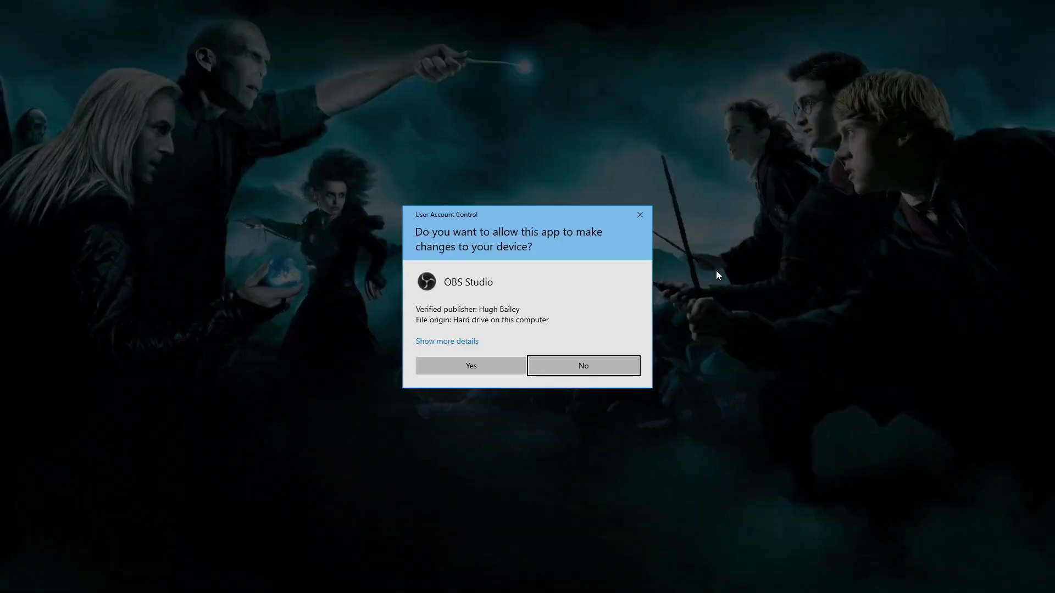
left_click(492, 367)
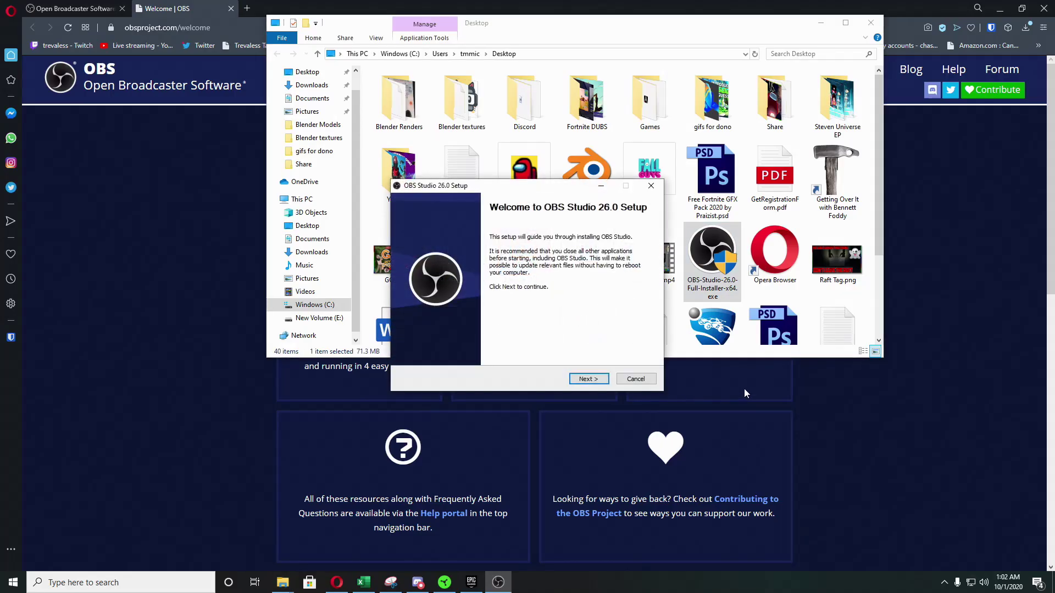
Install OBS Studio 26.0 with the default setup options and minimize the Desktop folder window
left_click(591, 379)
left_click(603, 380)
left_click(589, 379)
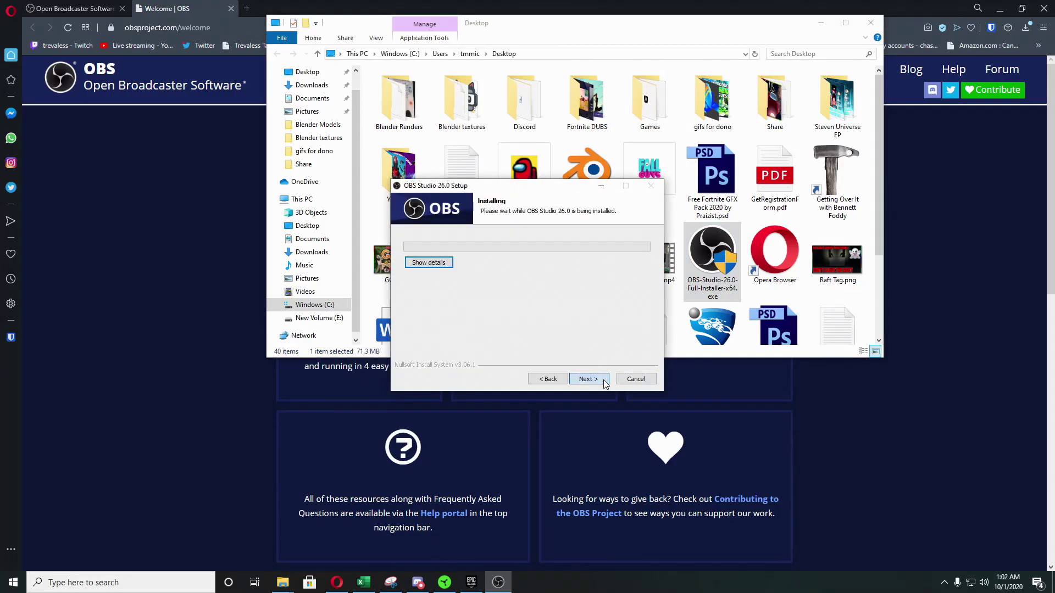
left_click(819, 25)
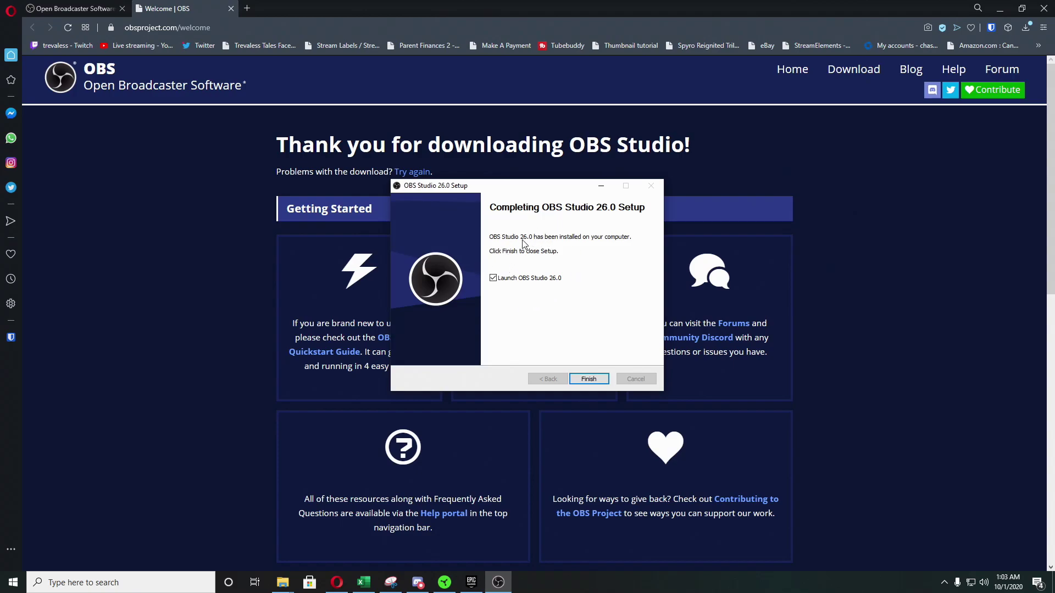
Finish the setup with Launch OBS Studio 26.0 enabled and maximize the OBS window
left_click(589, 379)
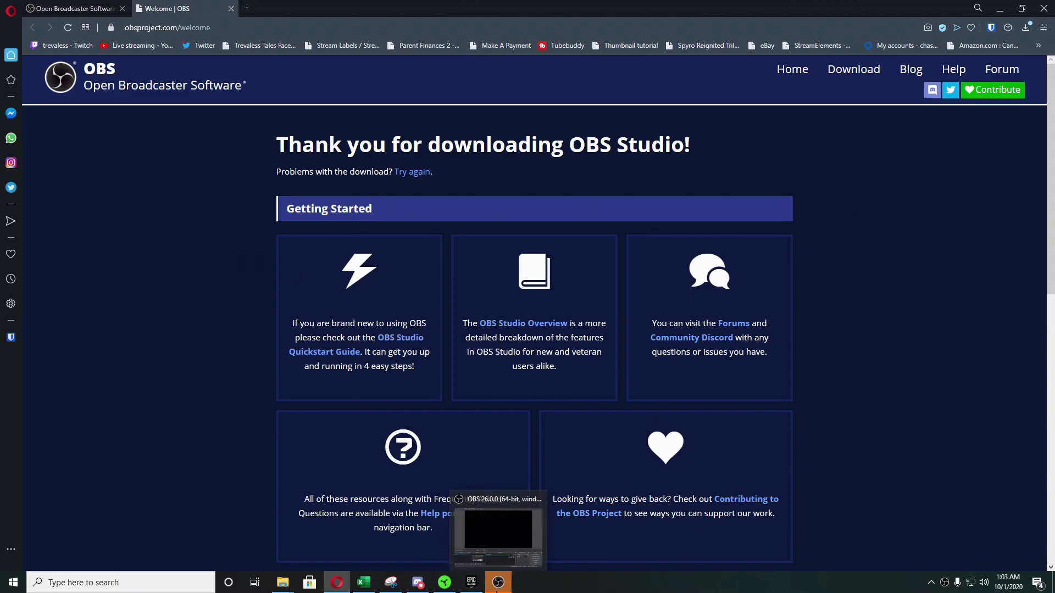
left_click(497, 583)
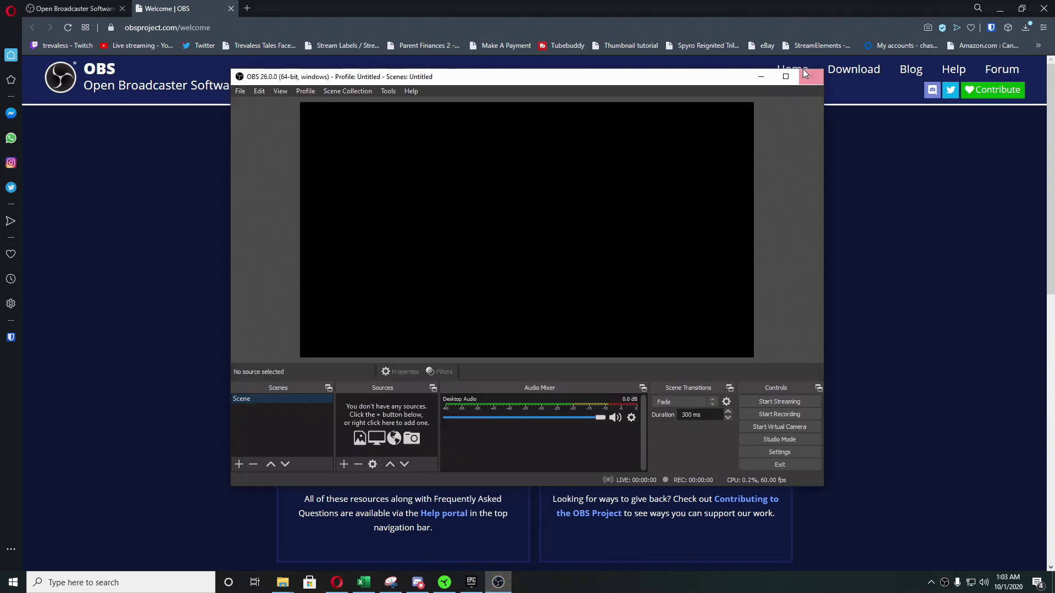
left_click(786, 76)
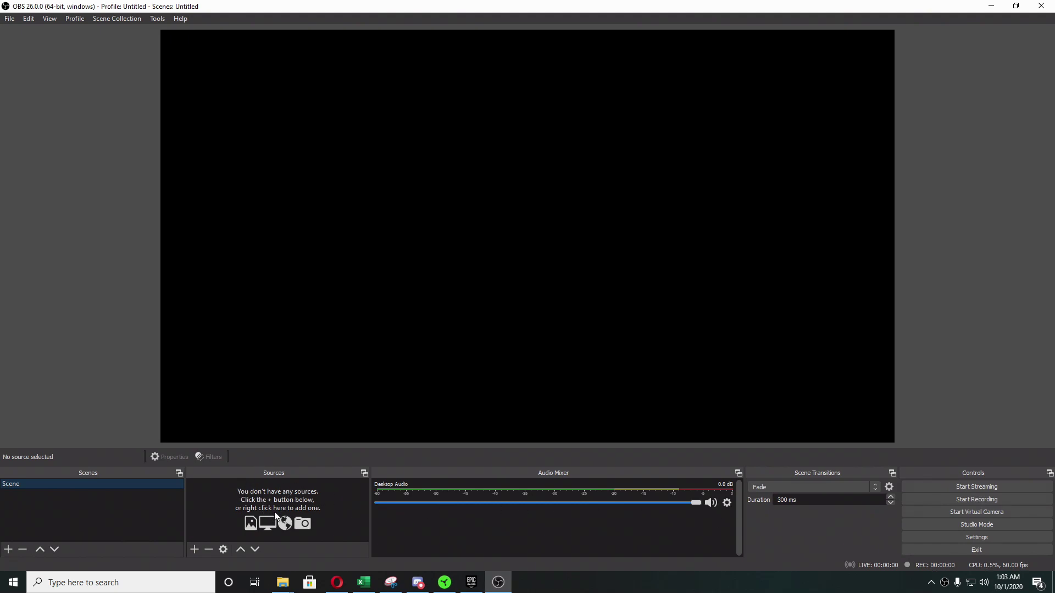
Add a new Display Capture source to the scene that captures Display 1: 1920x1080 @ 0,0
left_click(195, 550)
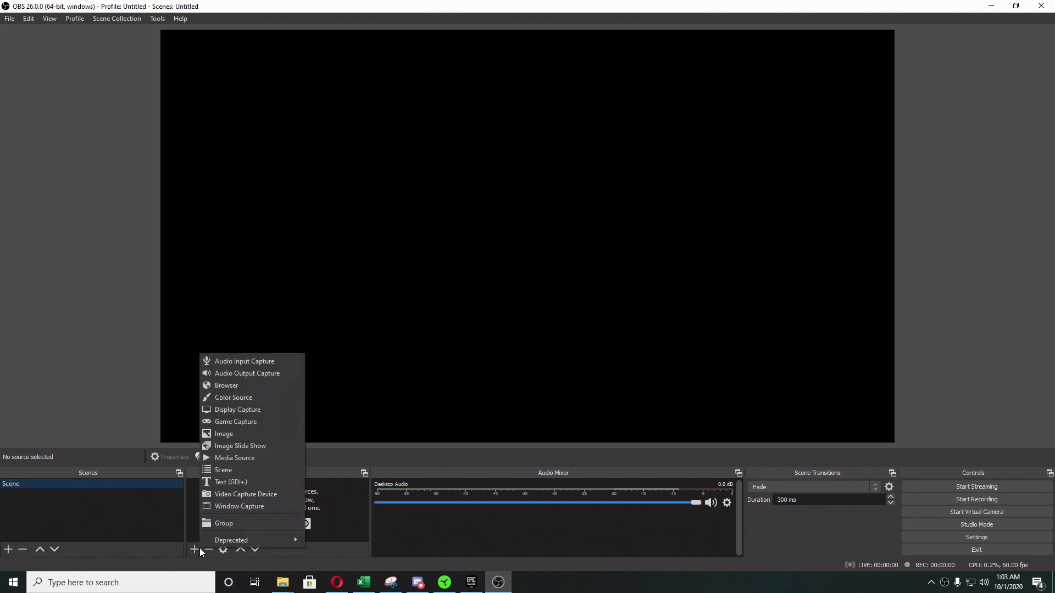
left_click(257, 410)
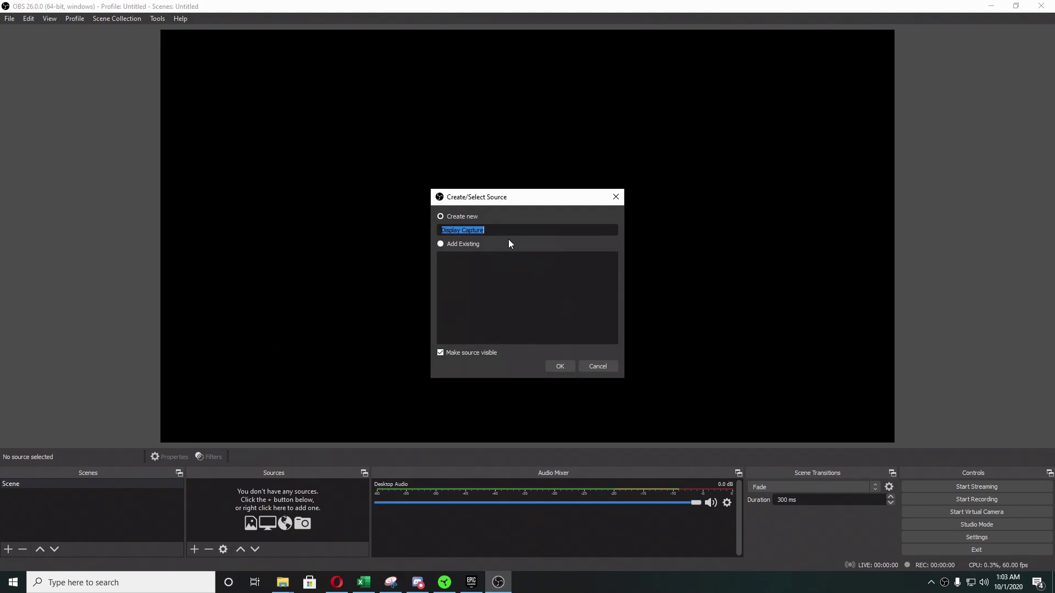
left_click(561, 365)
left_click_drag(523, 124, 475, 77)
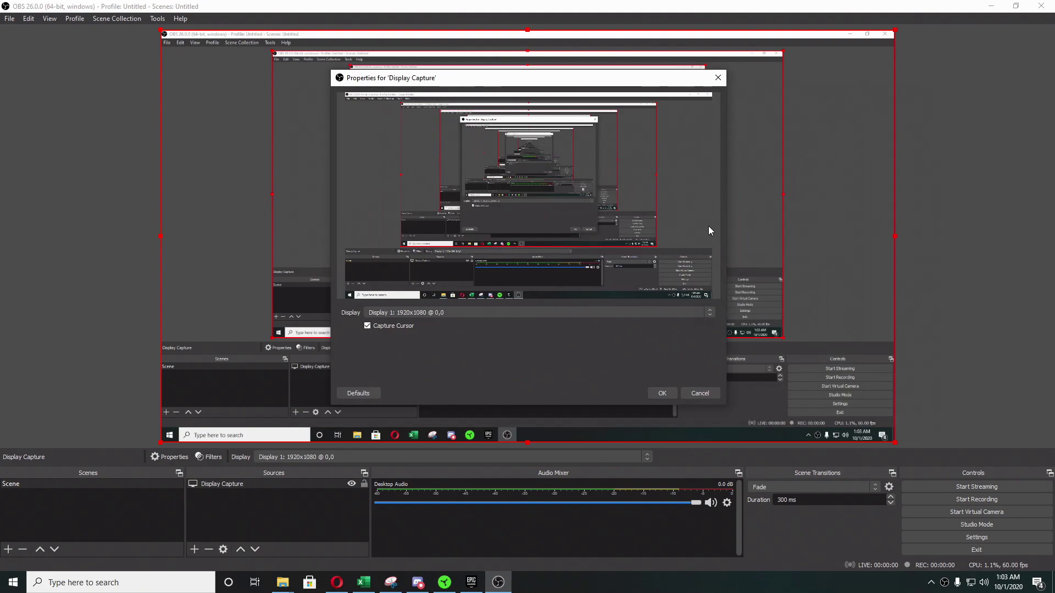
left_click(657, 312)
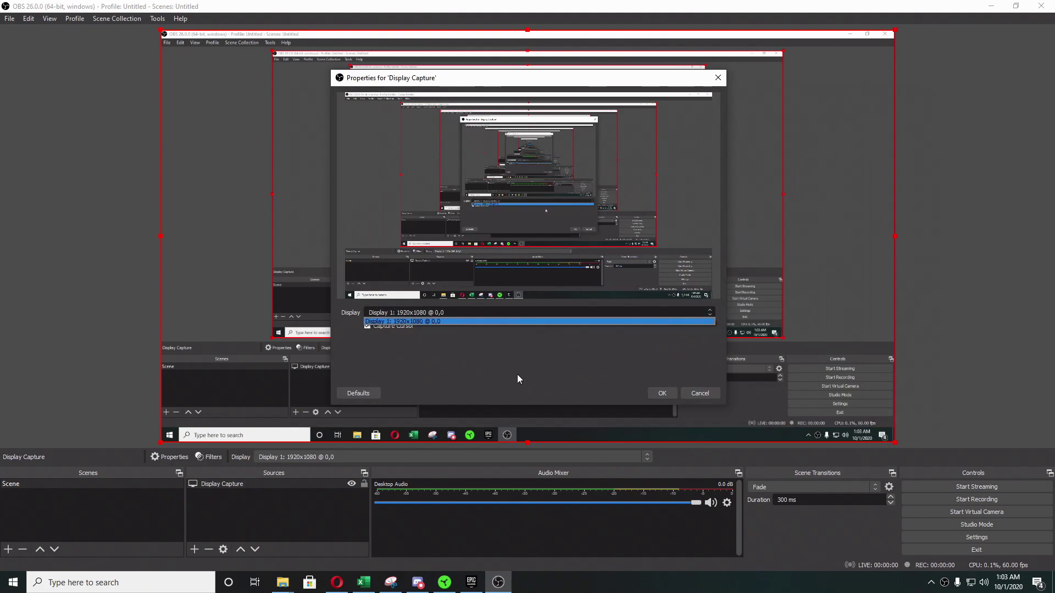
left_click(481, 321)
left_click(718, 77)
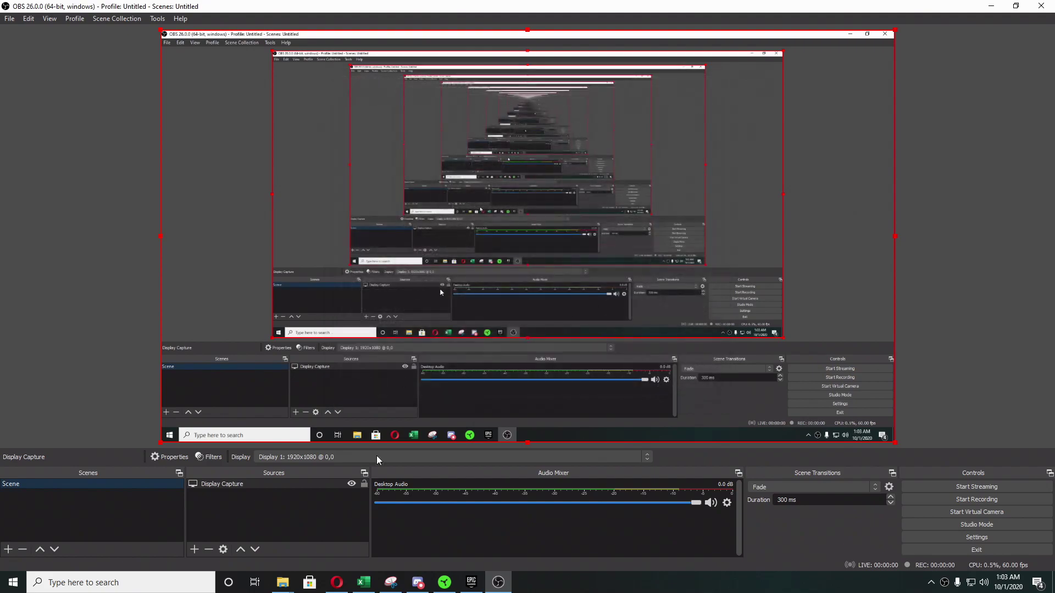
Add a new Game Capture source in Capture specific window mode with [EpicGamesLauncher.exe]: Epic Games Launcher as its window
left_click(194, 549)
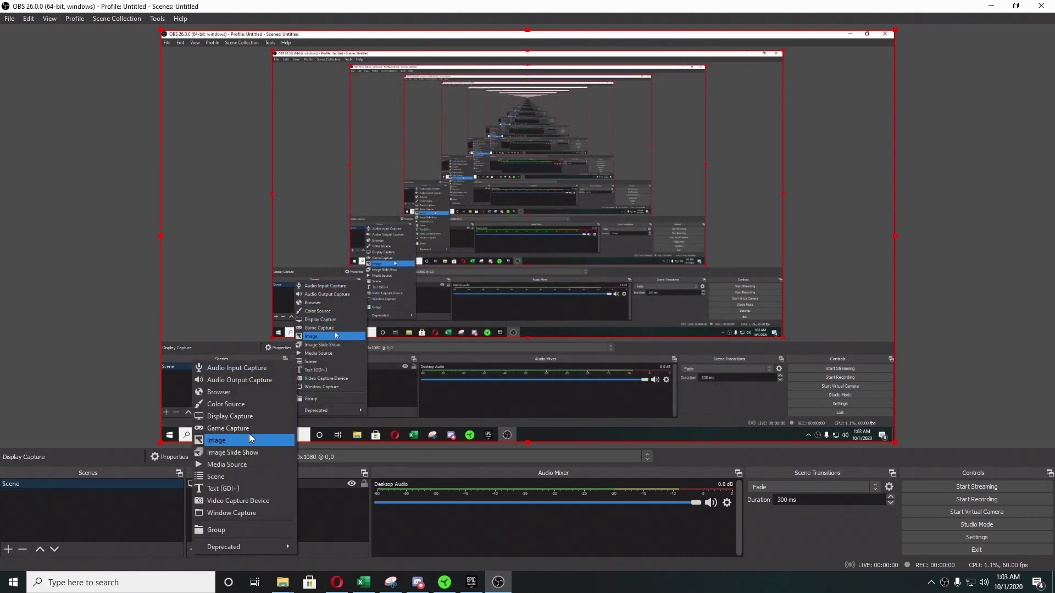
left_click(228, 428)
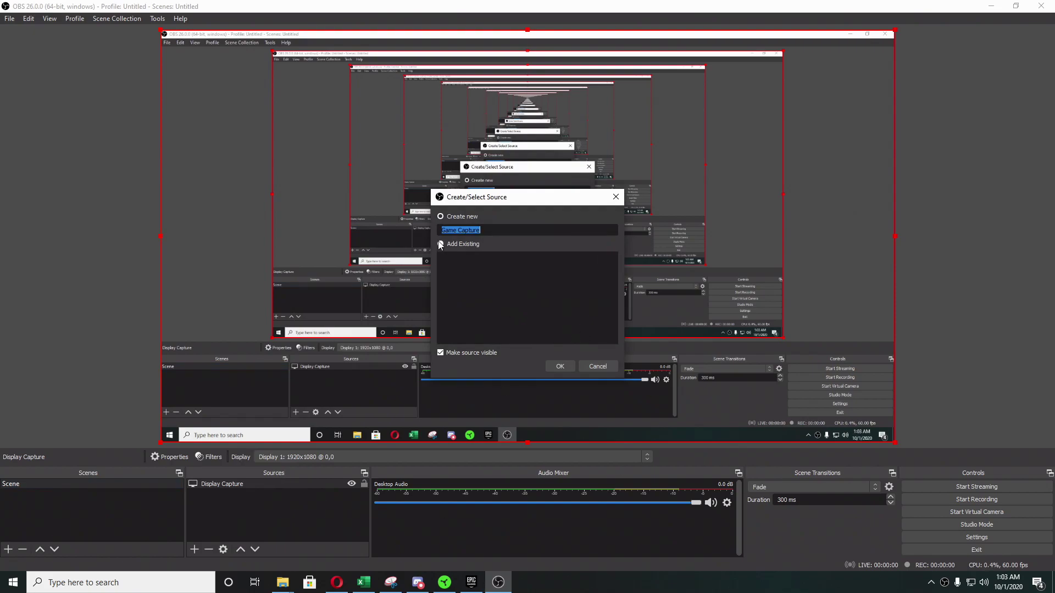
left_click(569, 370)
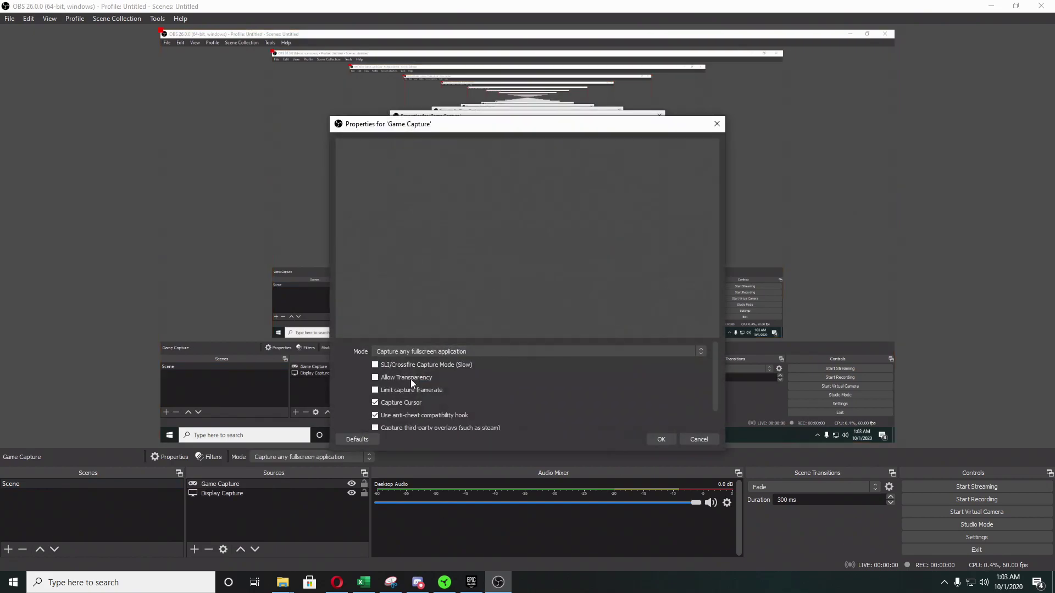
left_click(500, 355)
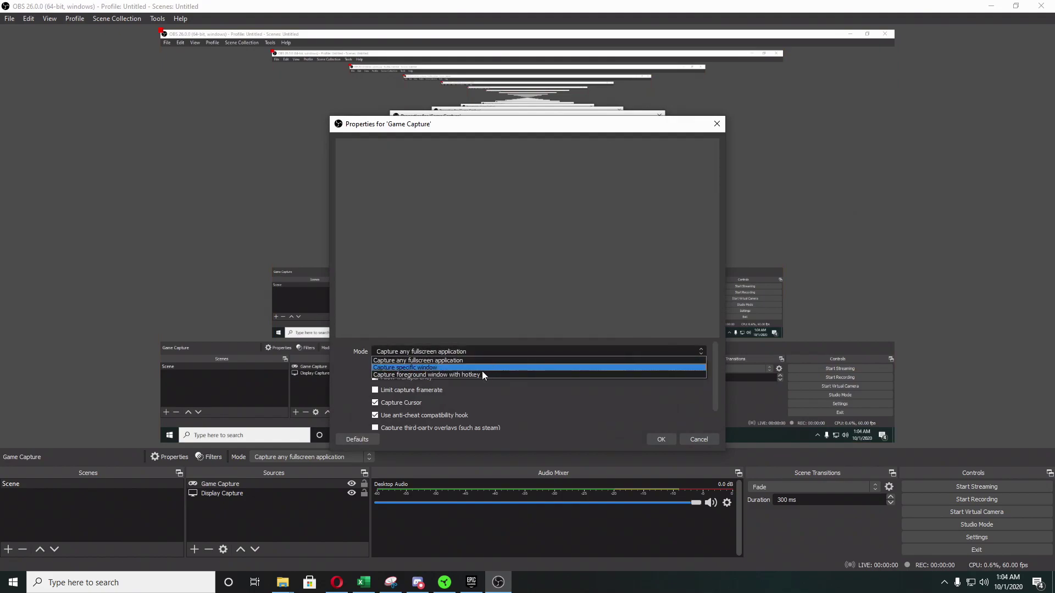
left_click(419, 368)
left_click(444, 346)
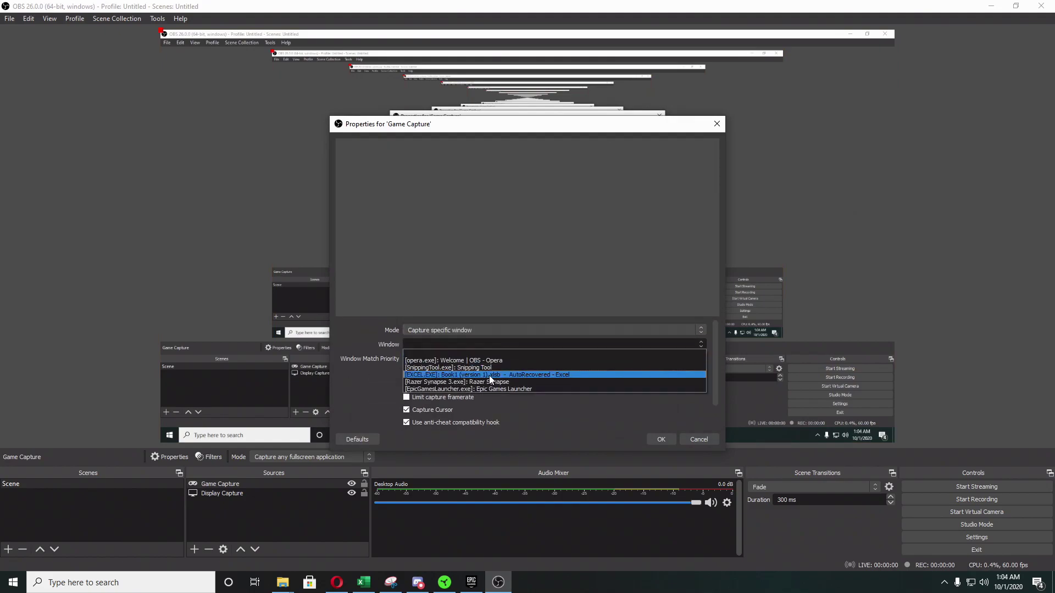
left_click(496, 389)
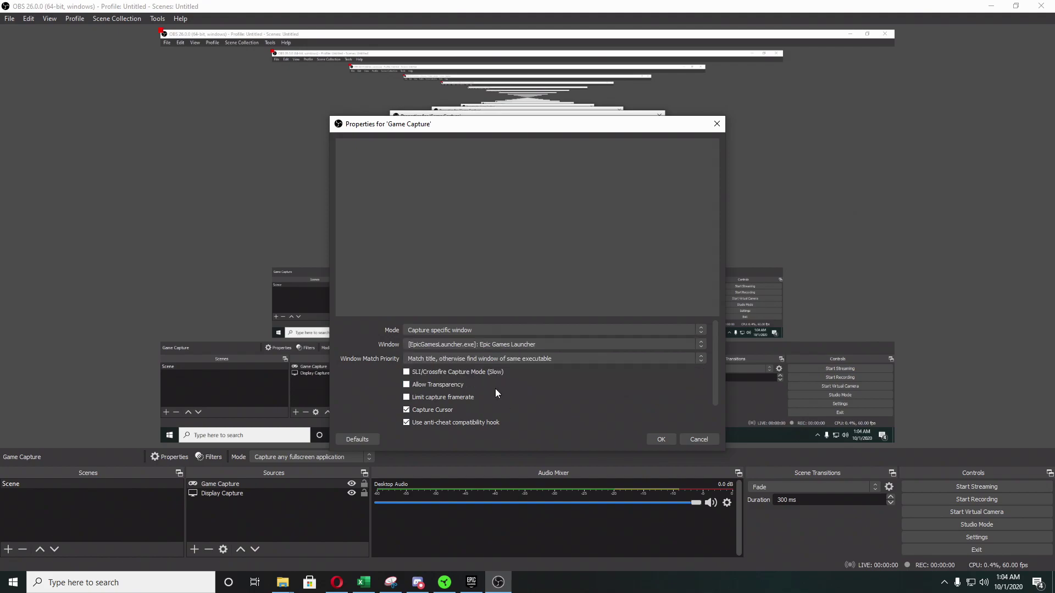
left_click(654, 440)
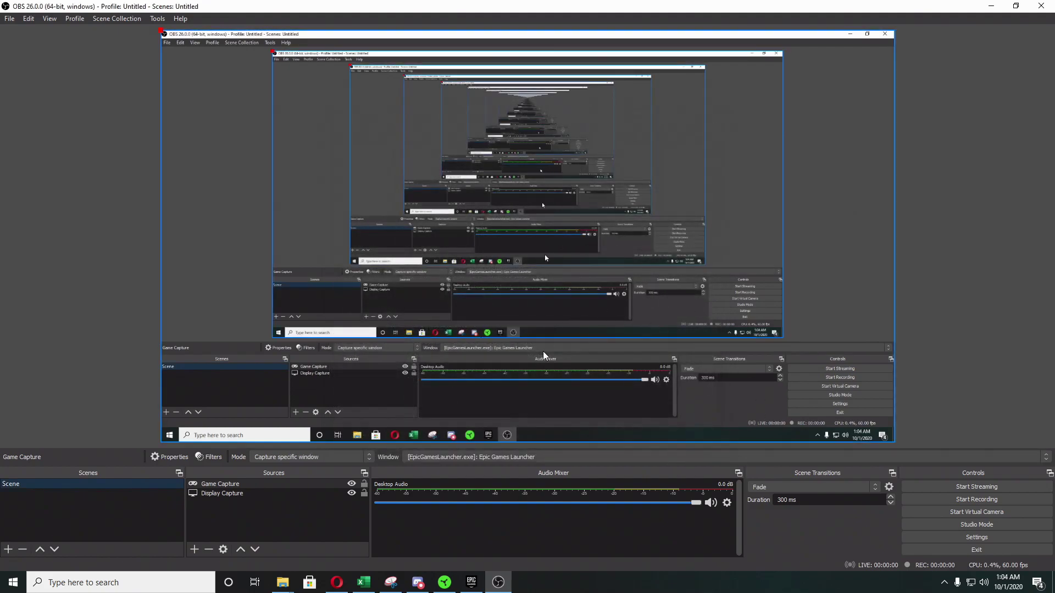
Reopen the Game Capture source's properties, review the windows available for capture and close them without changes
left_click(285, 486)
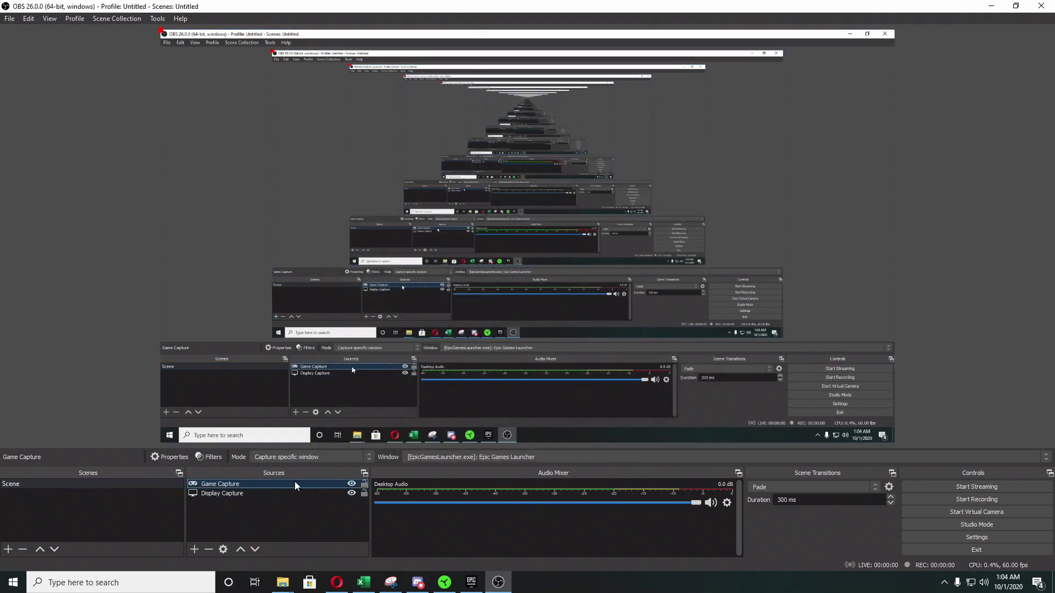
double_click(294, 482)
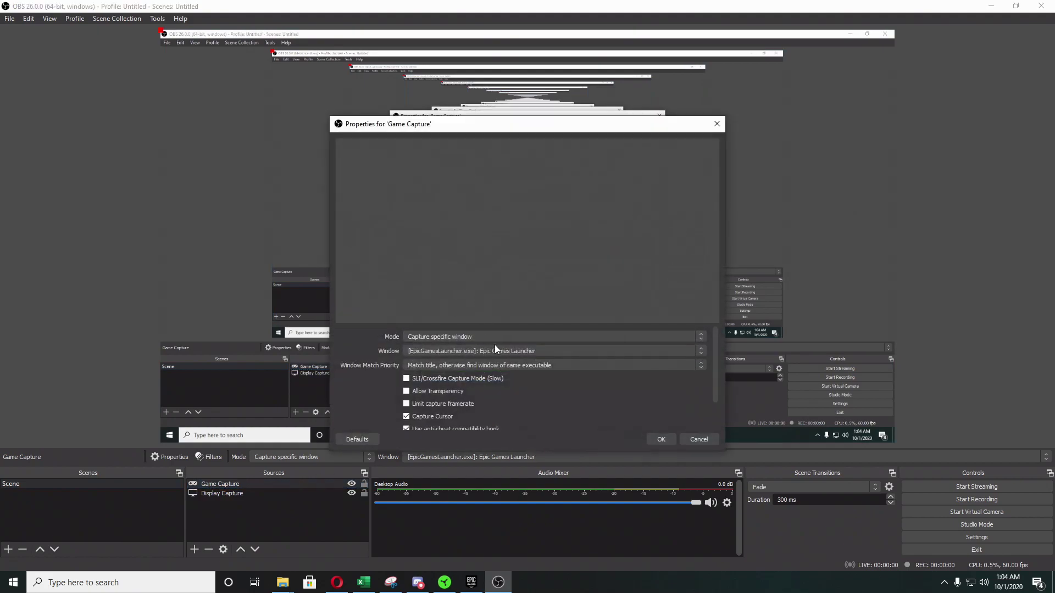
left_click(504, 353)
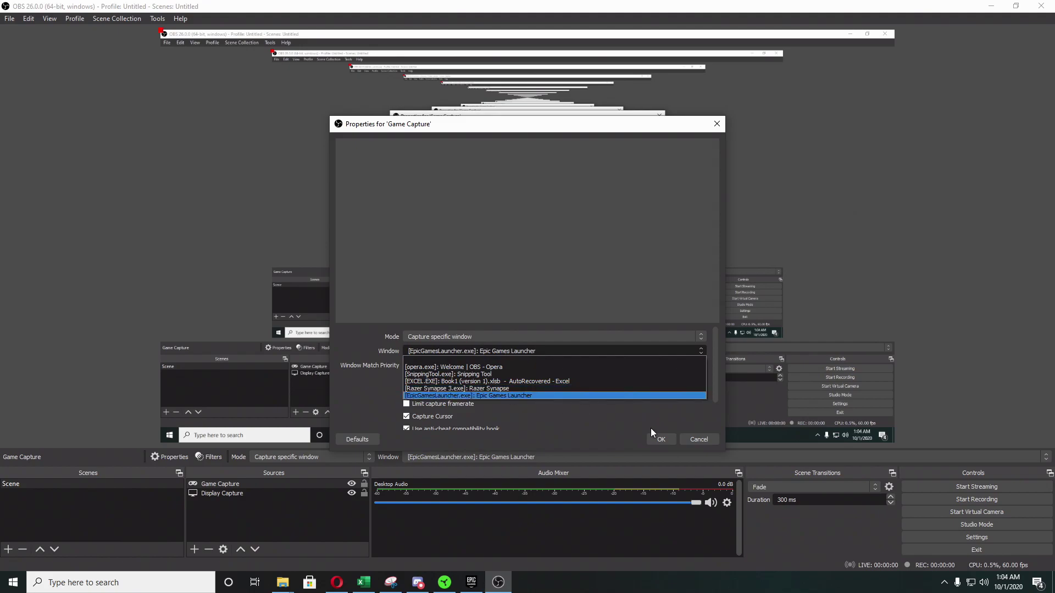
left_click(717, 124)
left_click(717, 124)
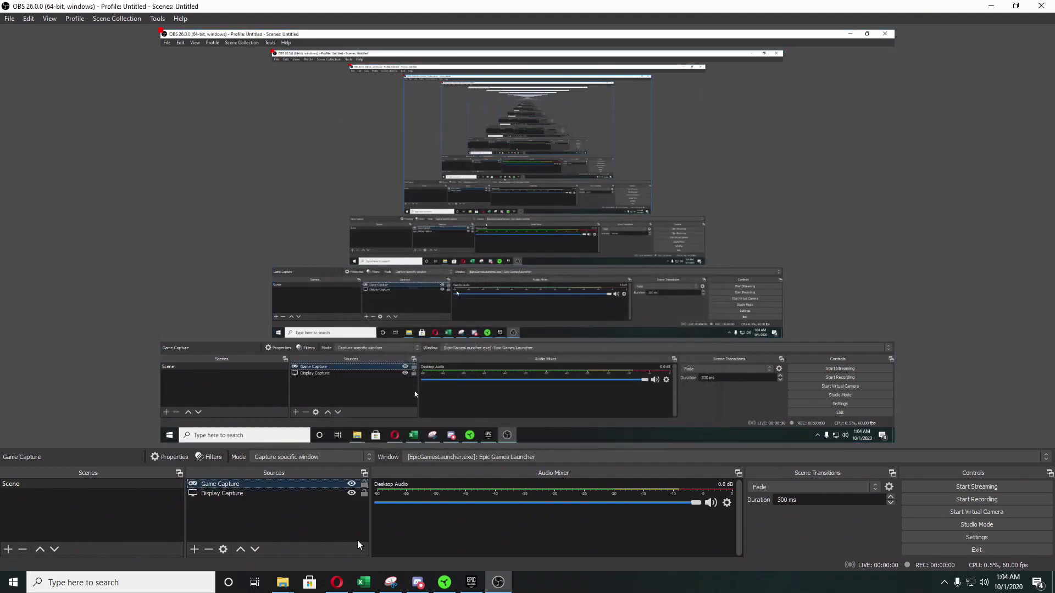
Add a new Window Capture source and choose [opera.exe]: Welcome | OBS - Opera as its window
left_click(195, 549)
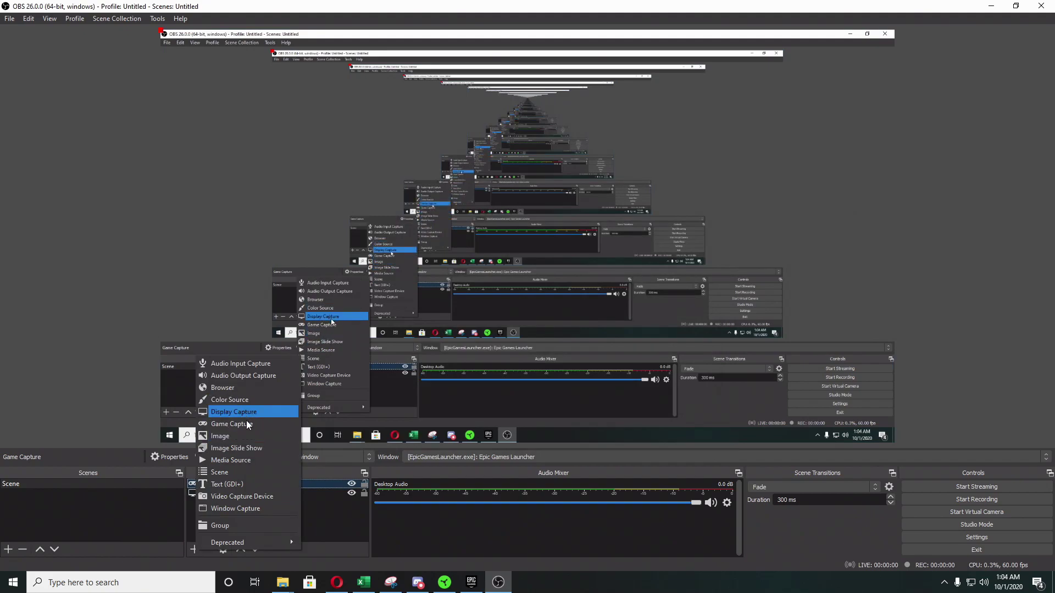
left_click(253, 507)
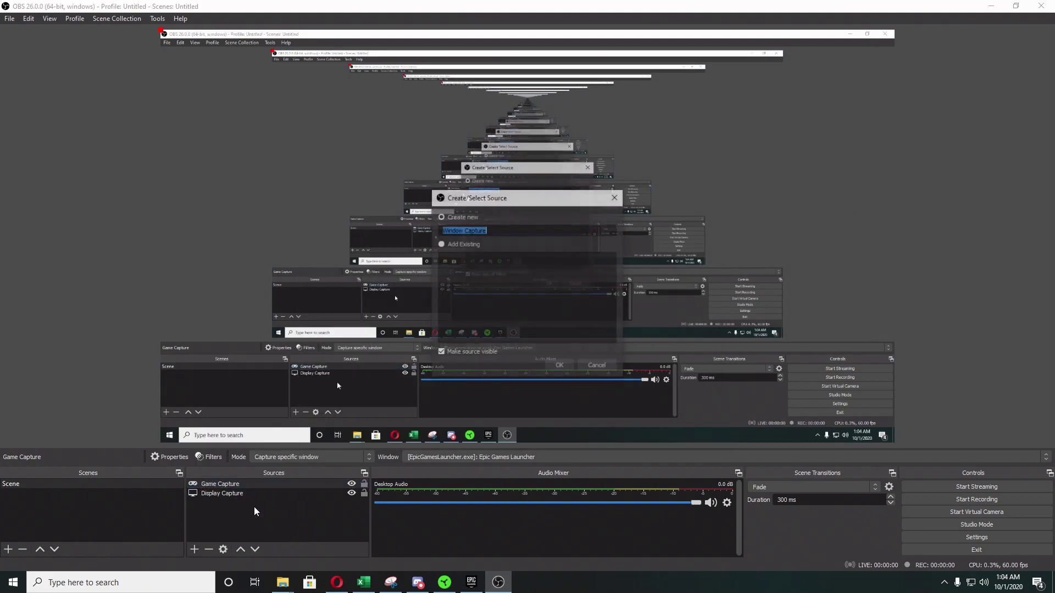
left_click(559, 366)
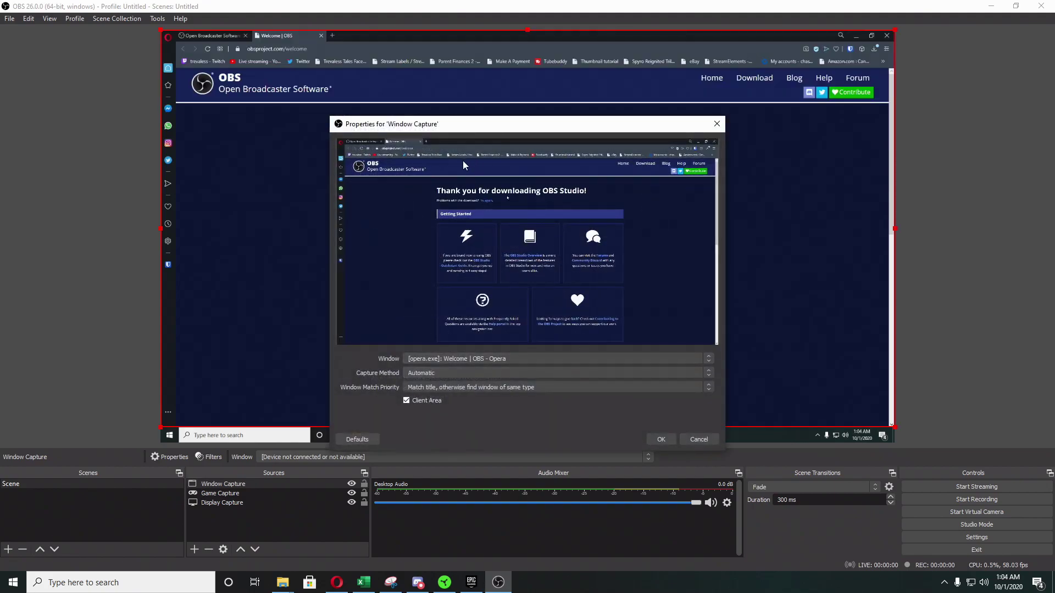
left_click(478, 359)
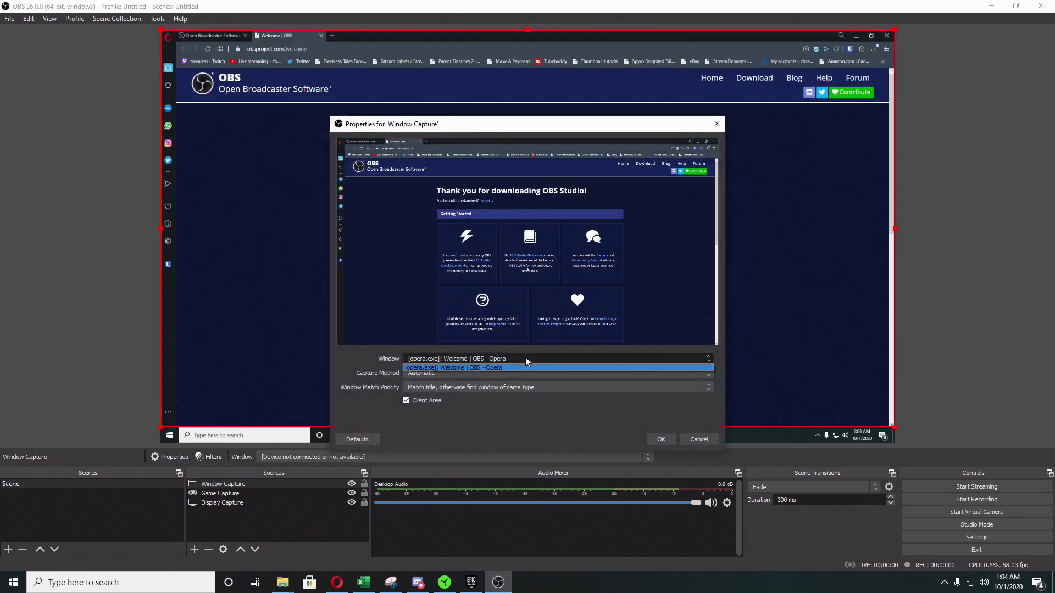
left_click(500, 368)
Bring up the Epic Games Launcher window, return to OBS and review which windows the Window Capture source can pick
left_click(470, 583)
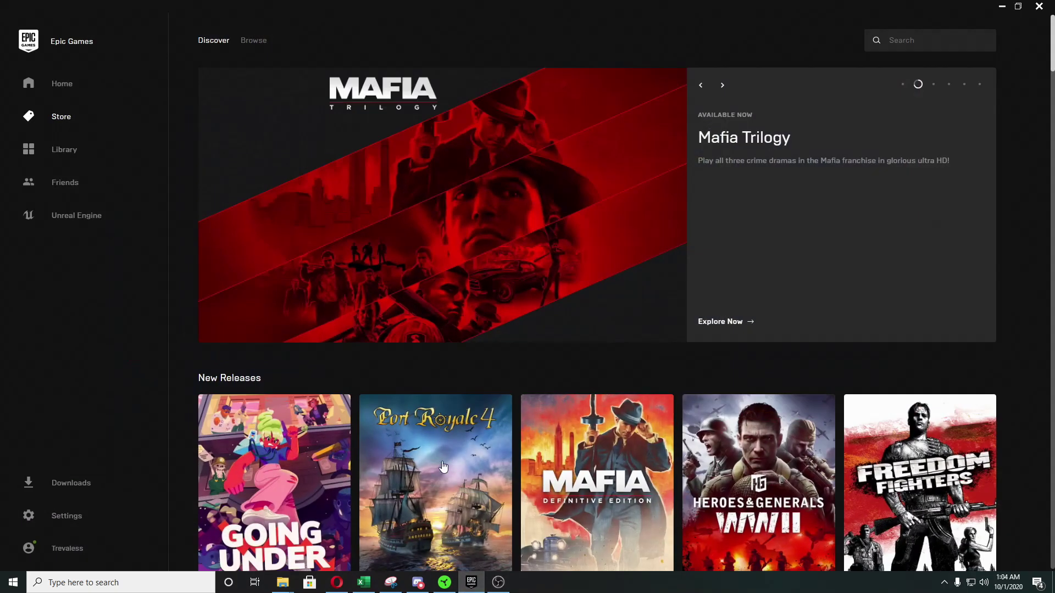
left_click(499, 583)
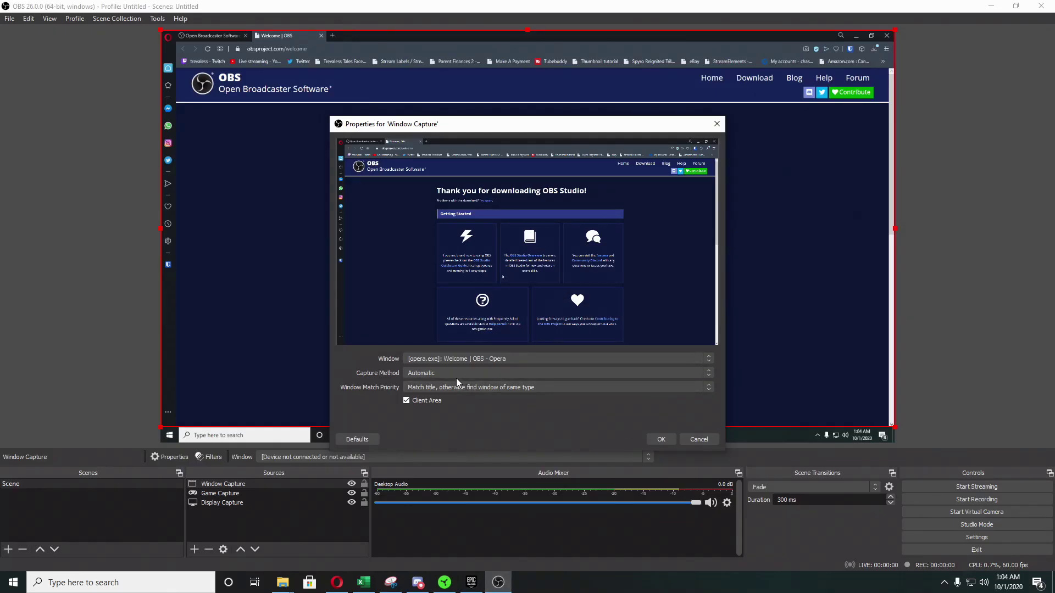
left_click(479, 359)
left_click(477, 364)
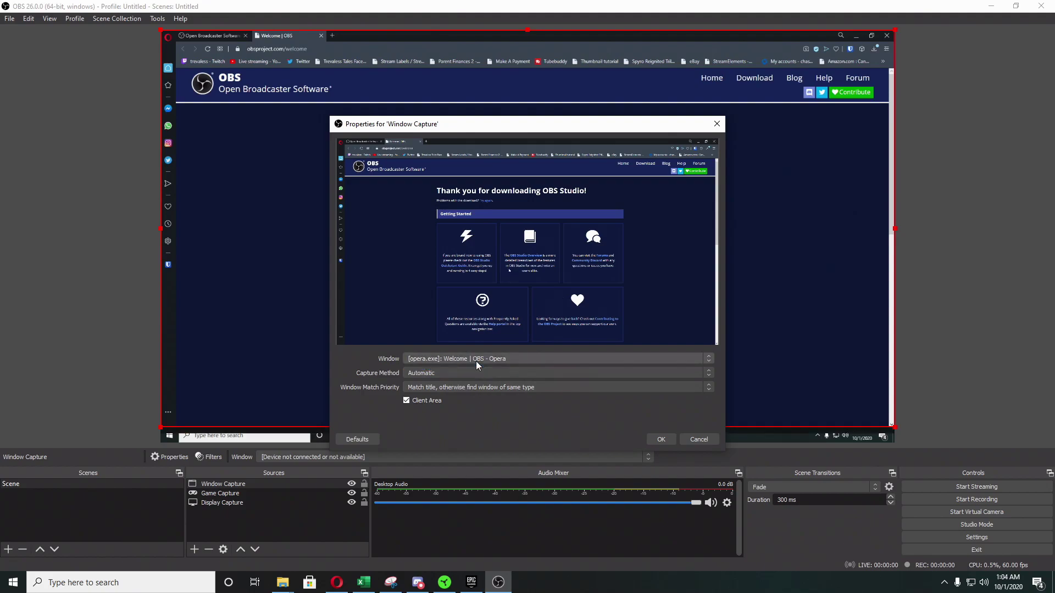
Review the Window Capture's capture methods, try Window title must match as its match priority, and discard the unsaved changes
left_click(447, 372)
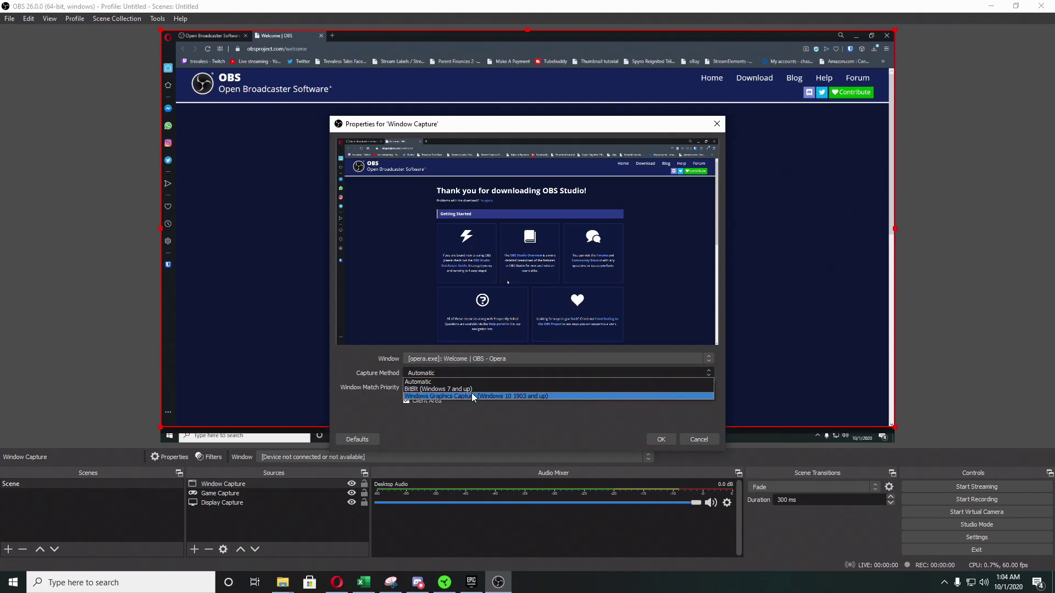
left_click(434, 382)
left_click(461, 388)
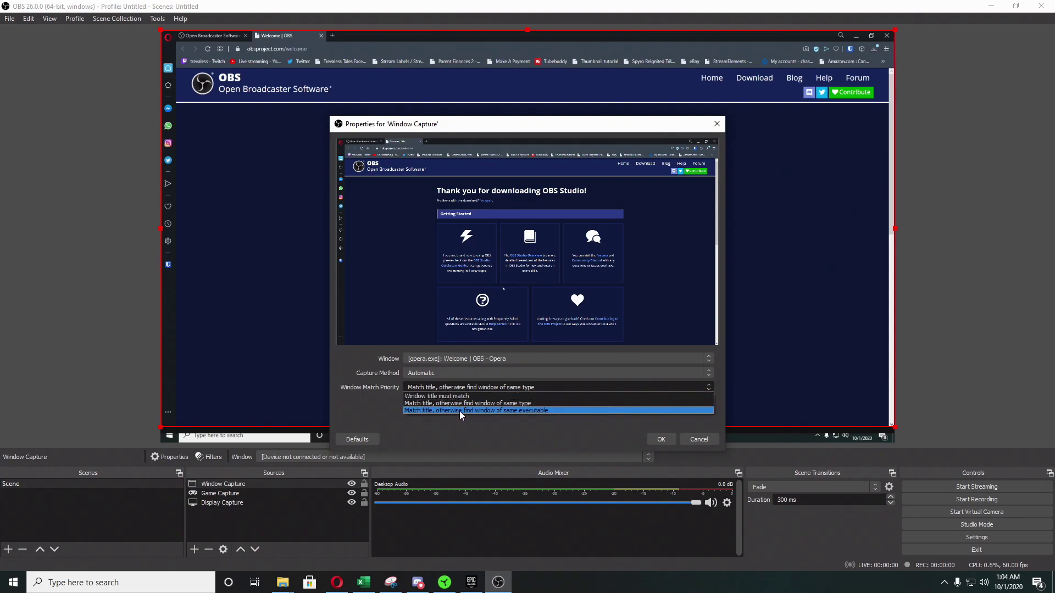
left_click(454, 396)
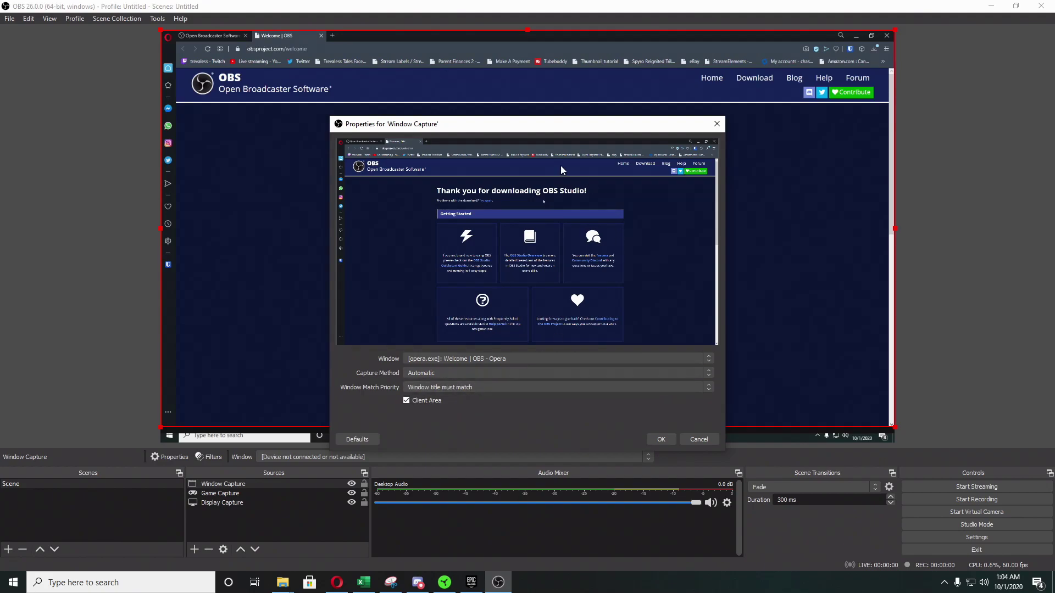
left_click(449, 362)
left_click(462, 373)
left_click(456, 374)
left_click(457, 377)
left_click(717, 123)
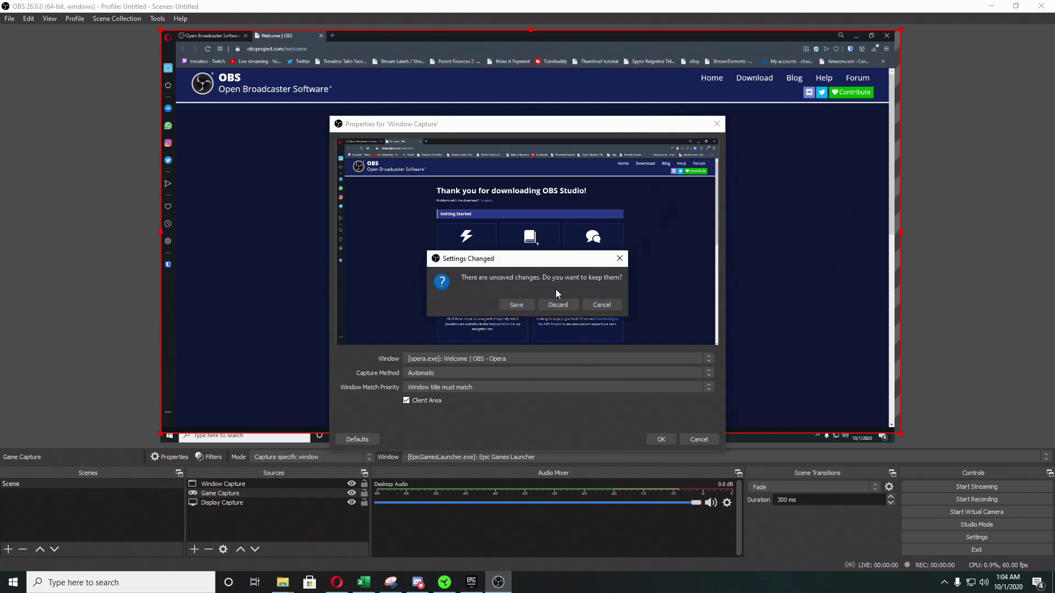
left_click(560, 306)
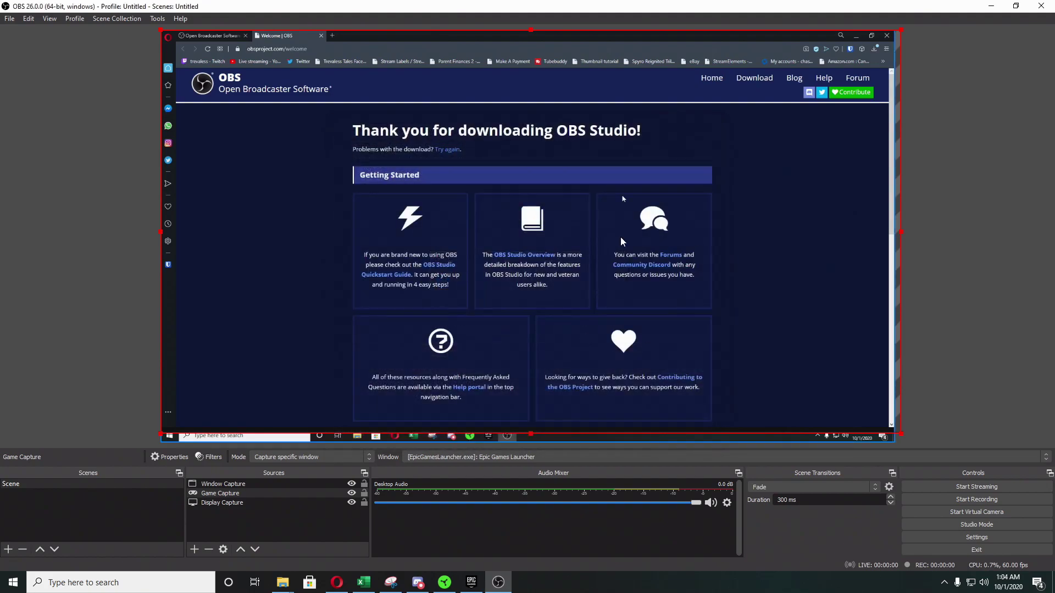
Remove the Window Capture, Display Capture and Game Capture sources from the scene
left_click(247, 484)
left_click(209, 549)
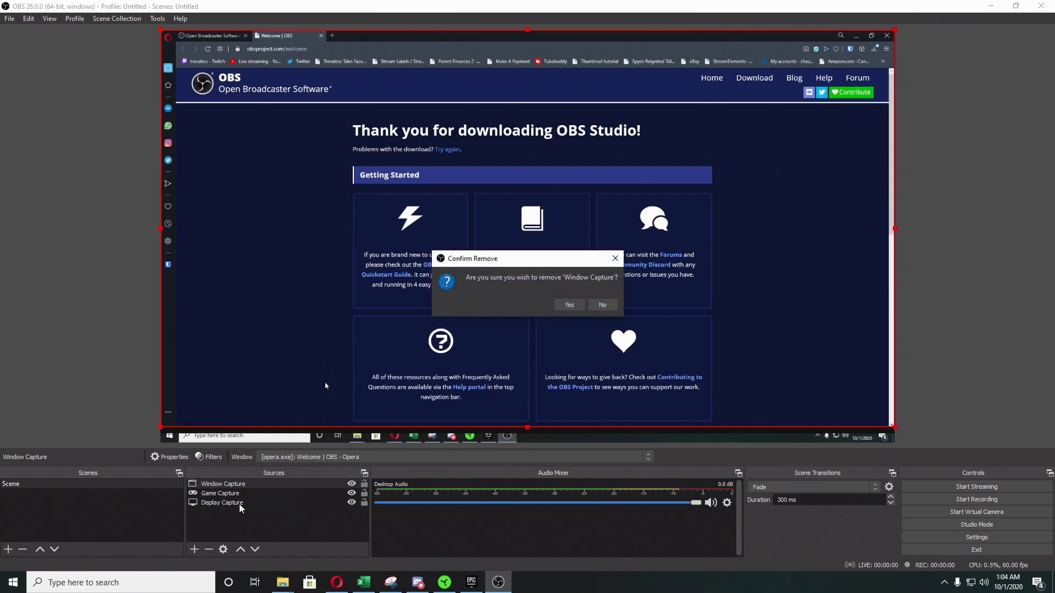
left_click(569, 305)
left_click(243, 494)
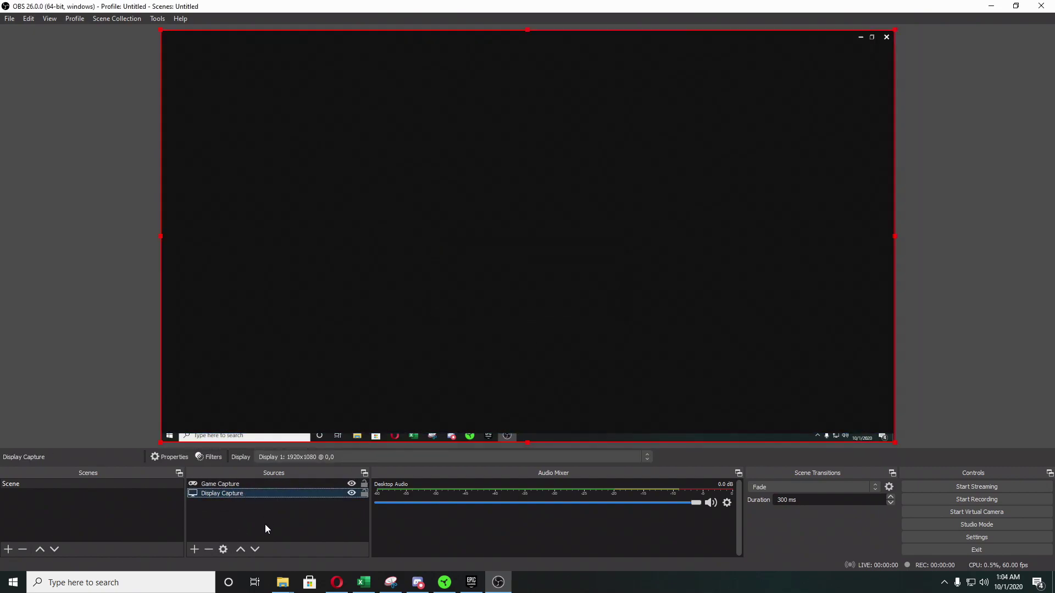
left_click(208, 549)
left_click(569, 305)
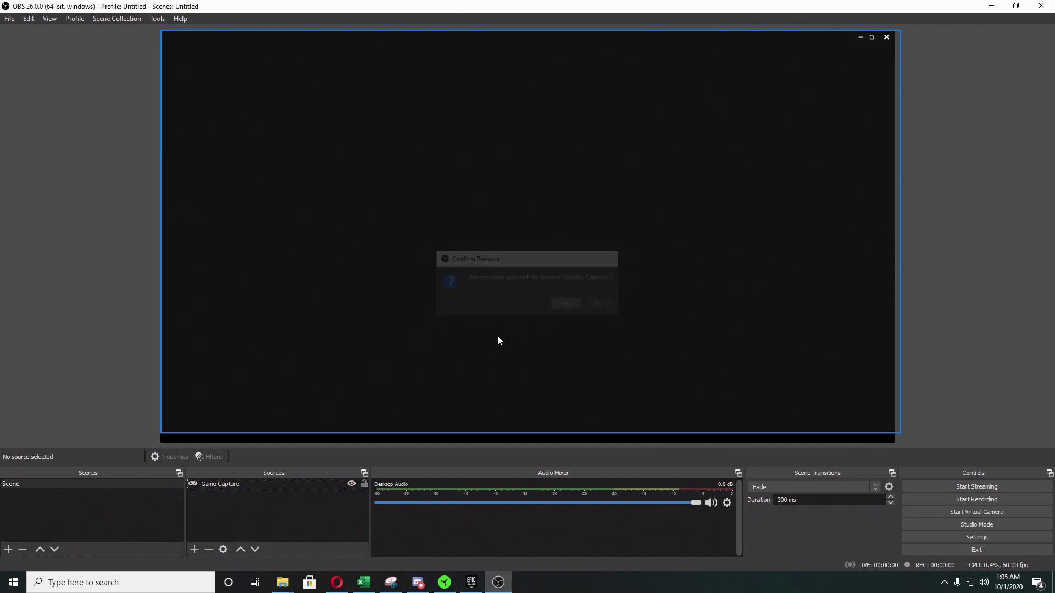
left_click(237, 486)
left_click(208, 549)
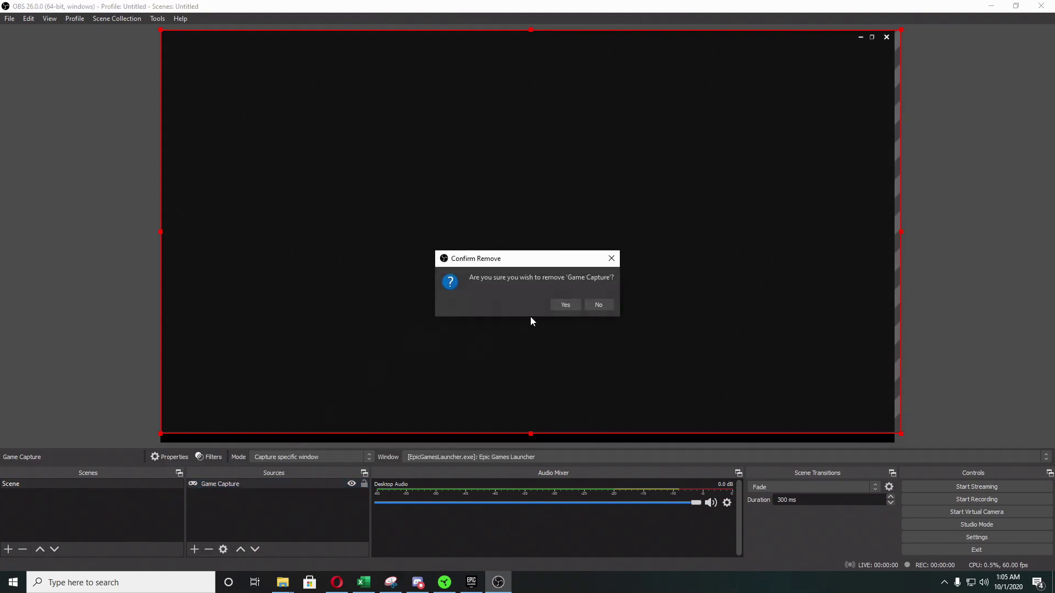
left_click(566, 305)
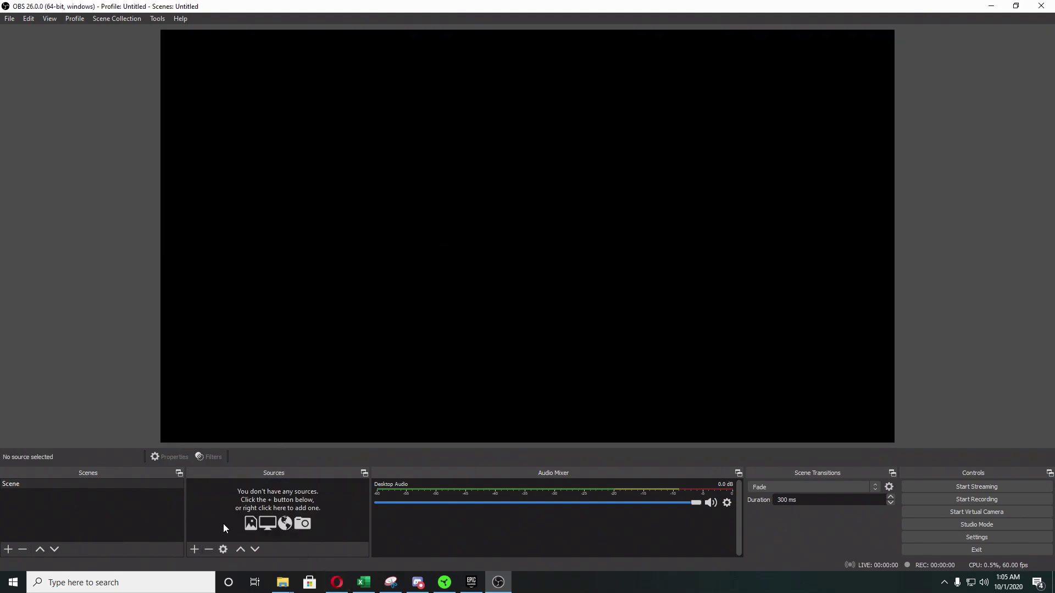
left_click(194, 550)
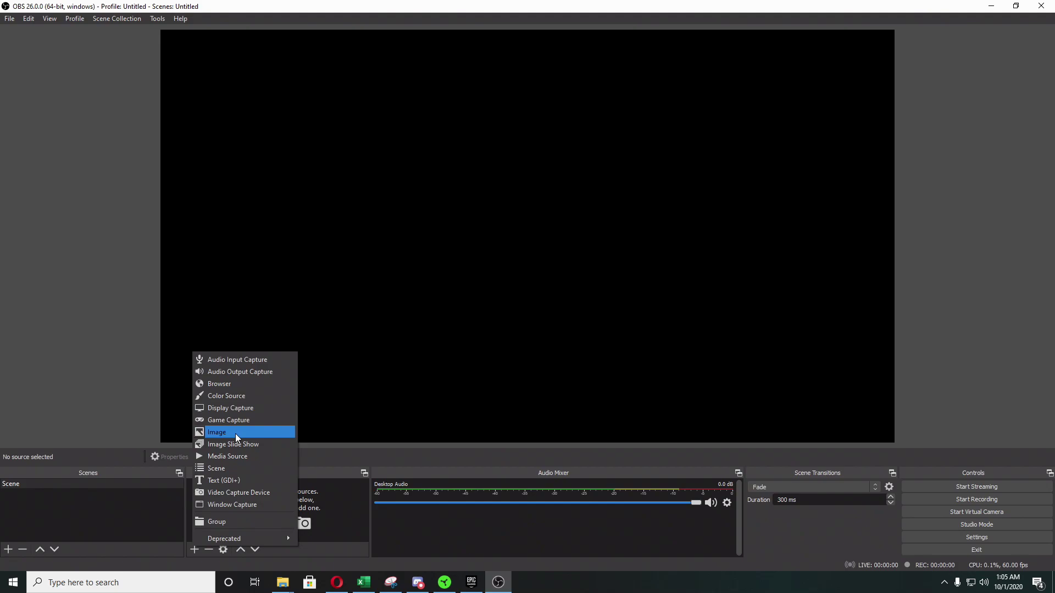
left_click(149, 409)
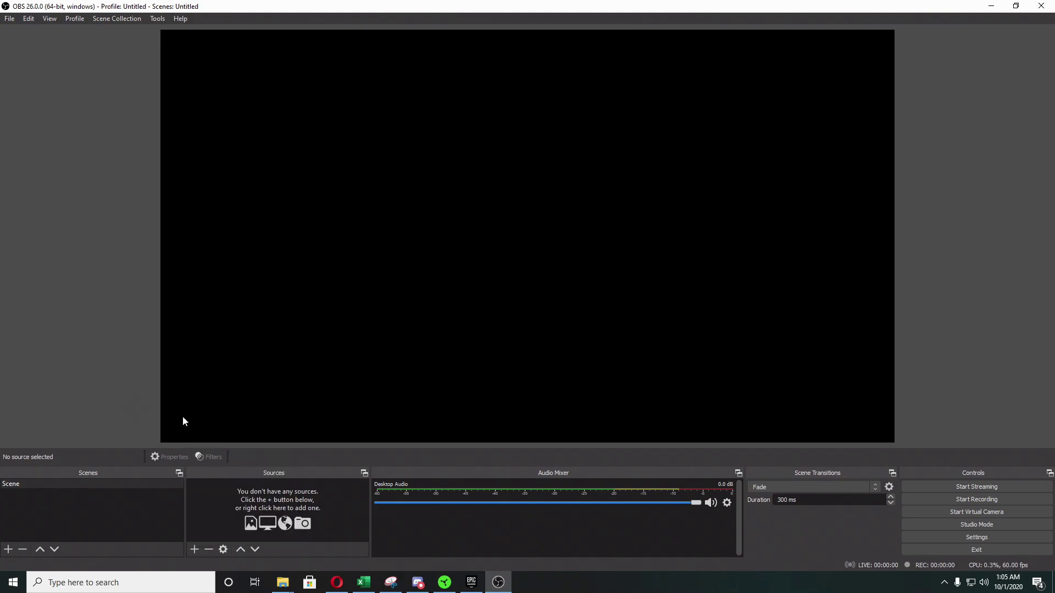
Open the OBS settings, turn off the automatic check for updates on startup and review the remaining general options
left_click(975, 538)
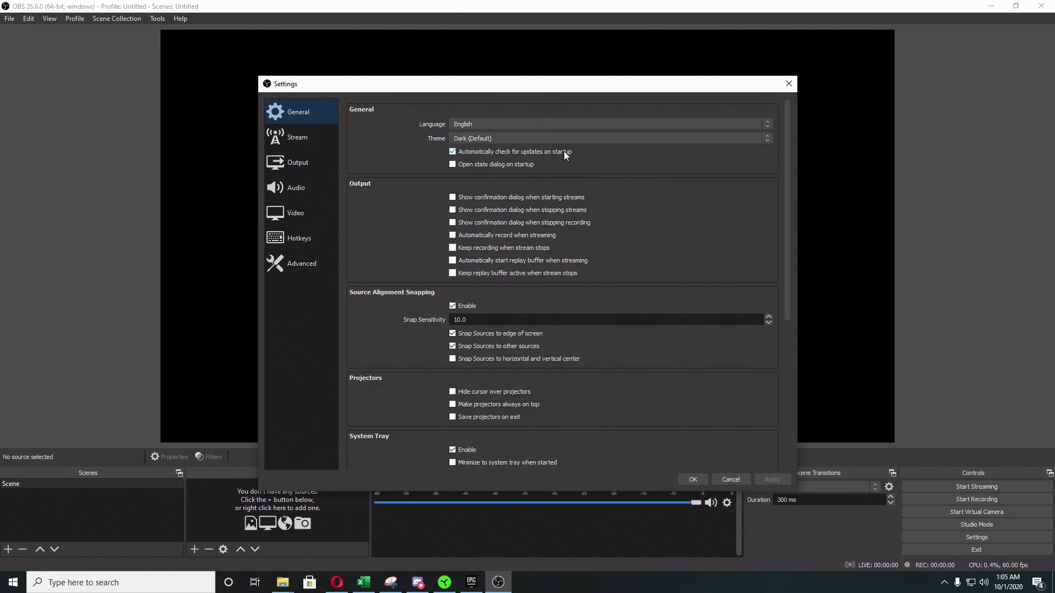
left_click(446, 152)
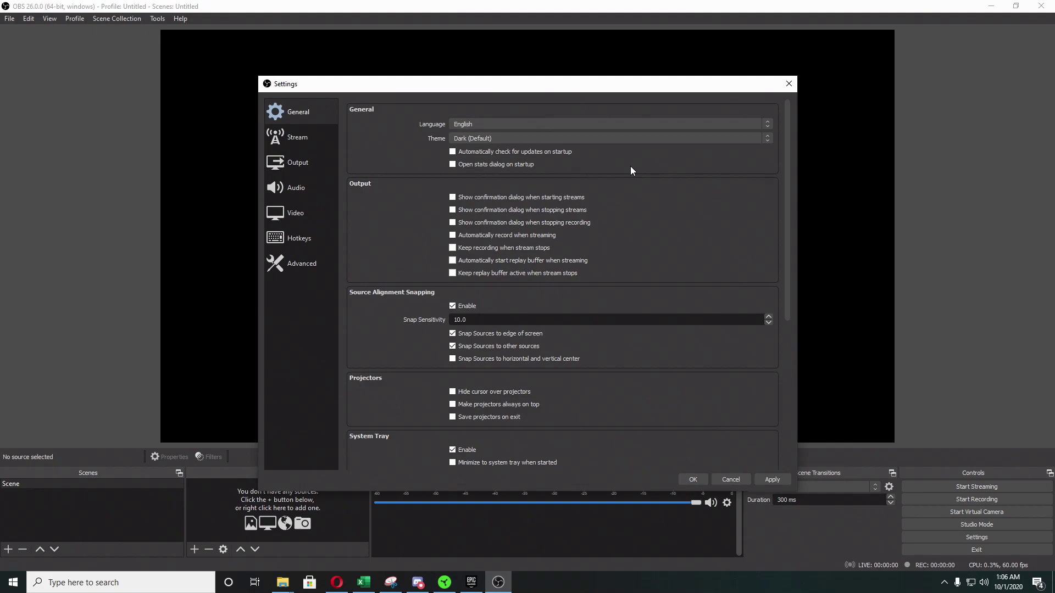
scroll(631, 171, "down", 1)
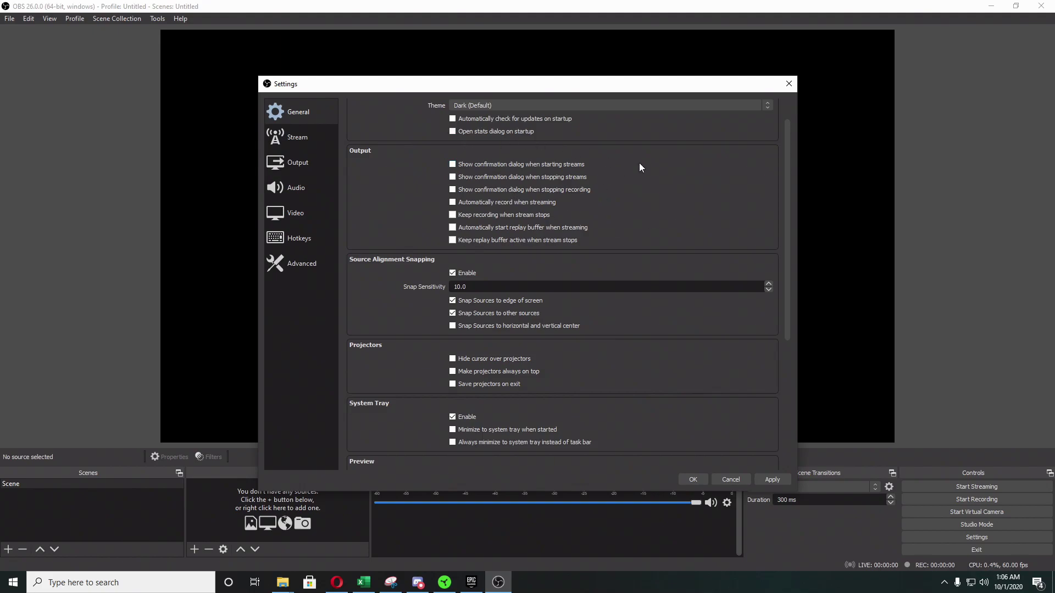
scroll(388, 230, "down", 1)
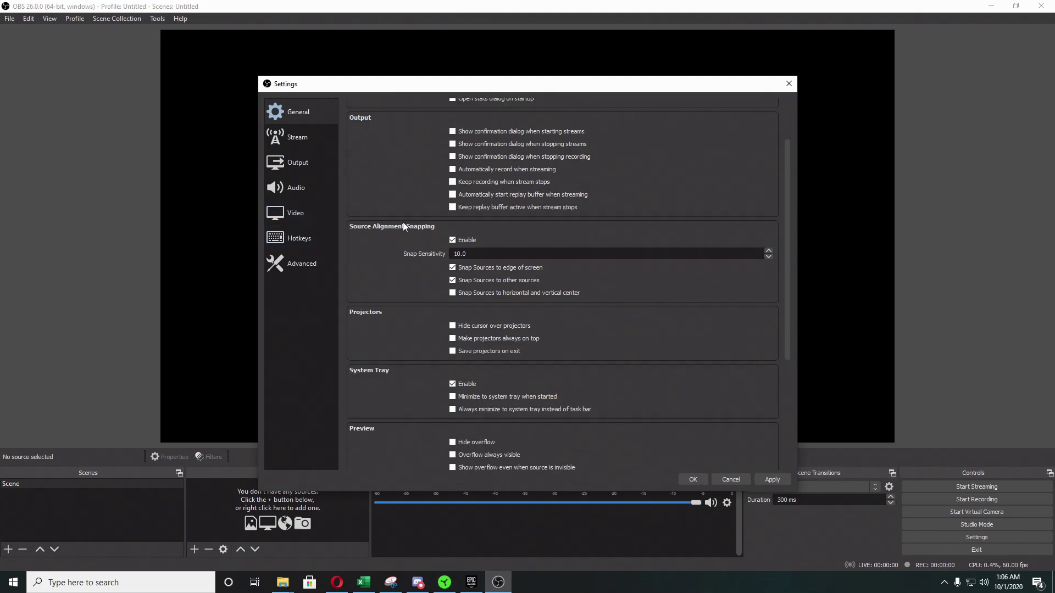
scroll(407, 288, "down", 5)
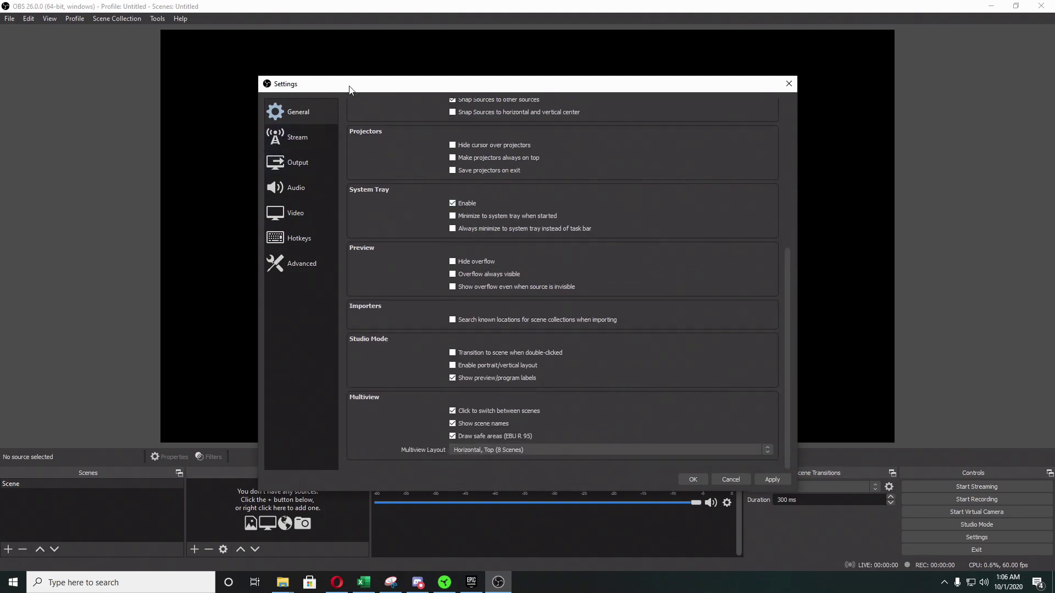
In the stream settings, keep YouTube / YouTube Gaming as the service and replace the existing stream key with a new one
left_click(297, 137)
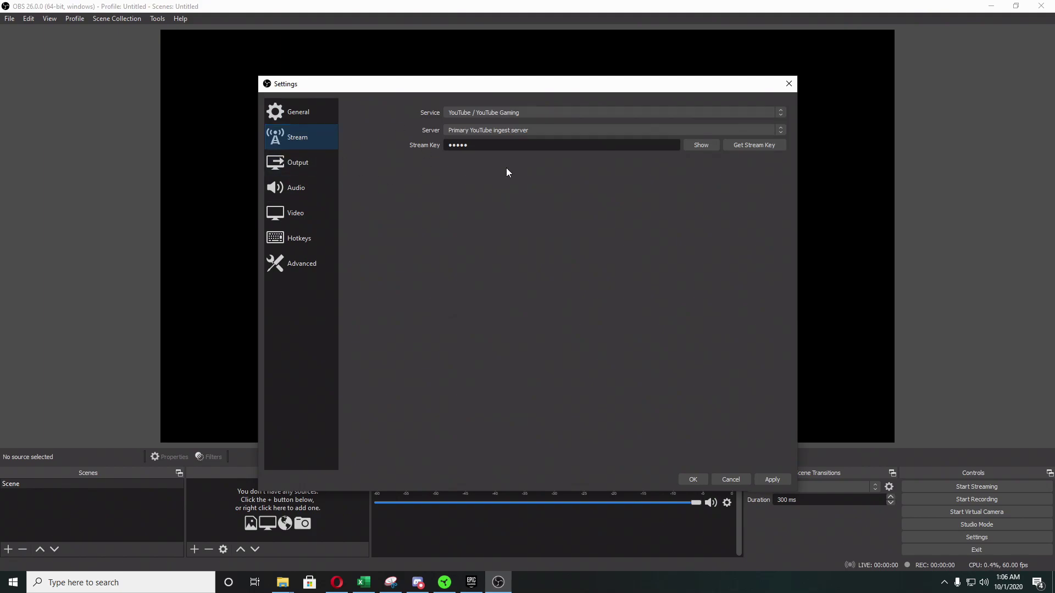
left_click(501, 112)
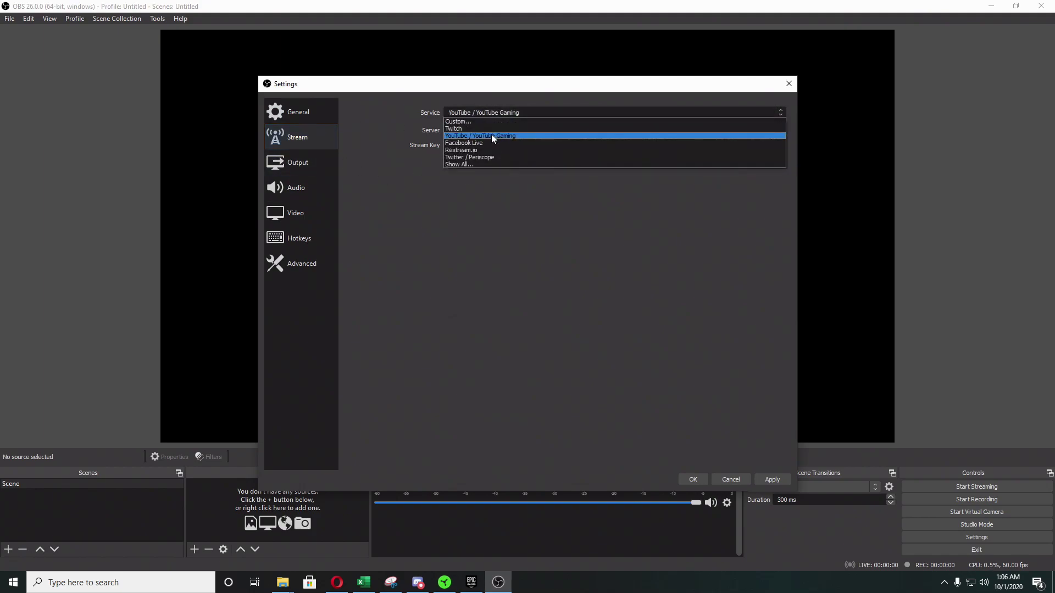
left_click(508, 113)
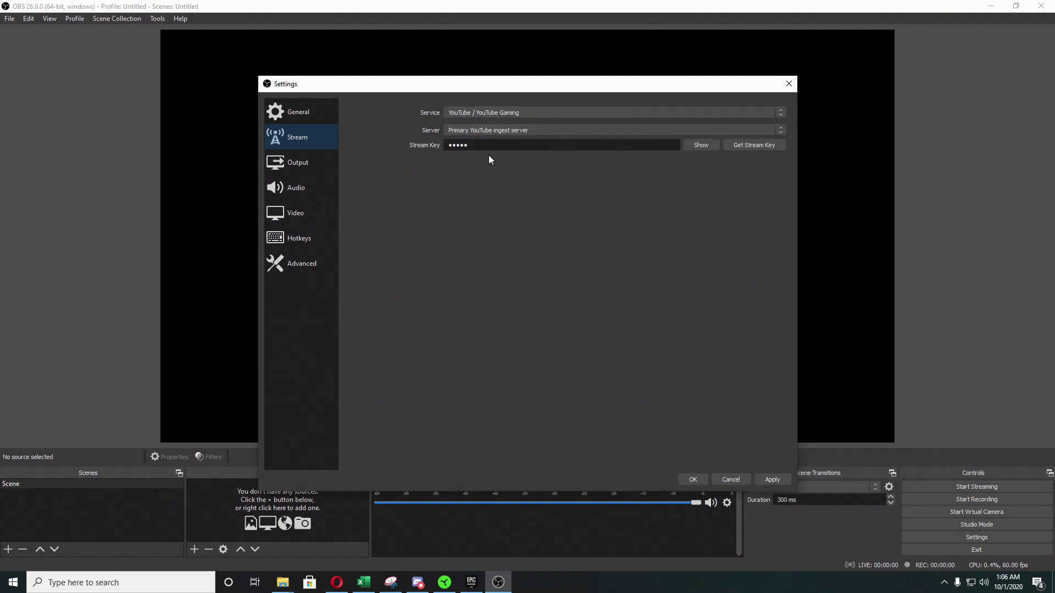
left_click_drag(496, 149, 332, 166)
key("BackSpace")
type("••••••••••••••••••••")
Switch to the Opera browser, open YouTube in a new tab and go through YouTube Studio to the live streaming page
left_click(337, 583)
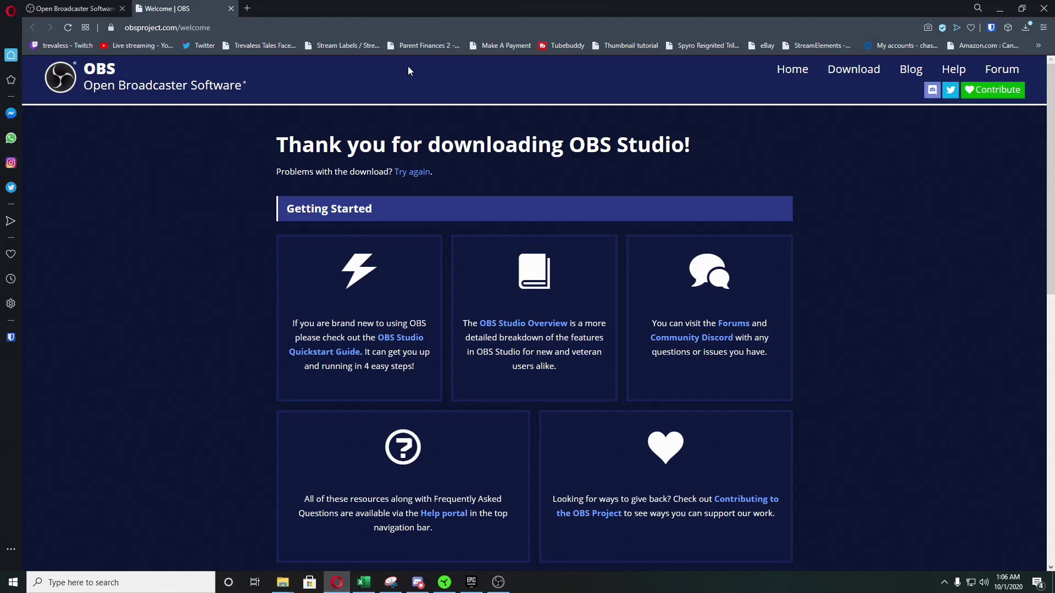
left_click(247, 9)
type("y")
key("Return")
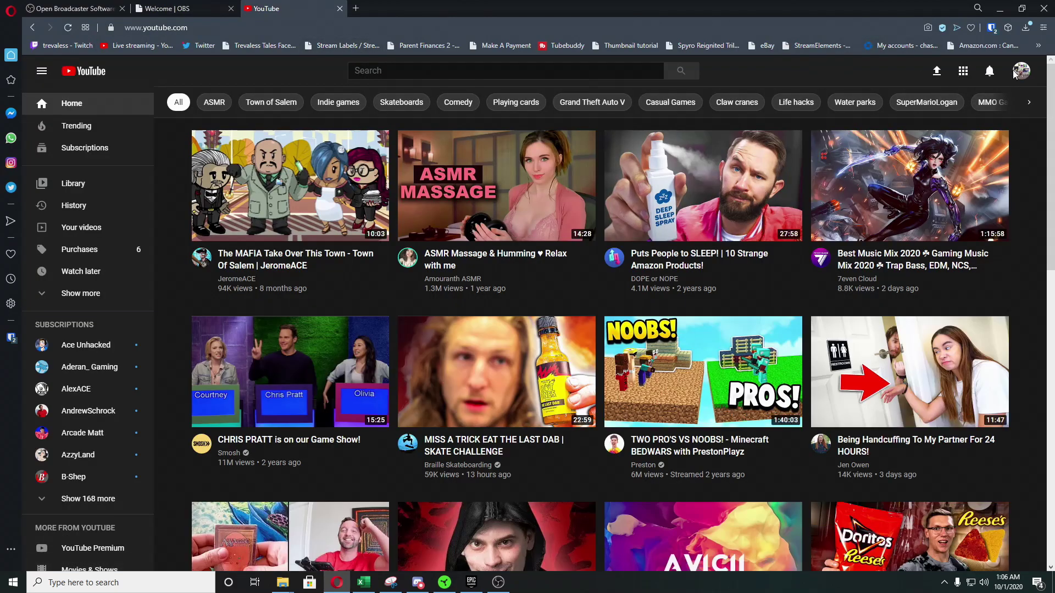
left_click(1016, 71)
left_click(965, 187)
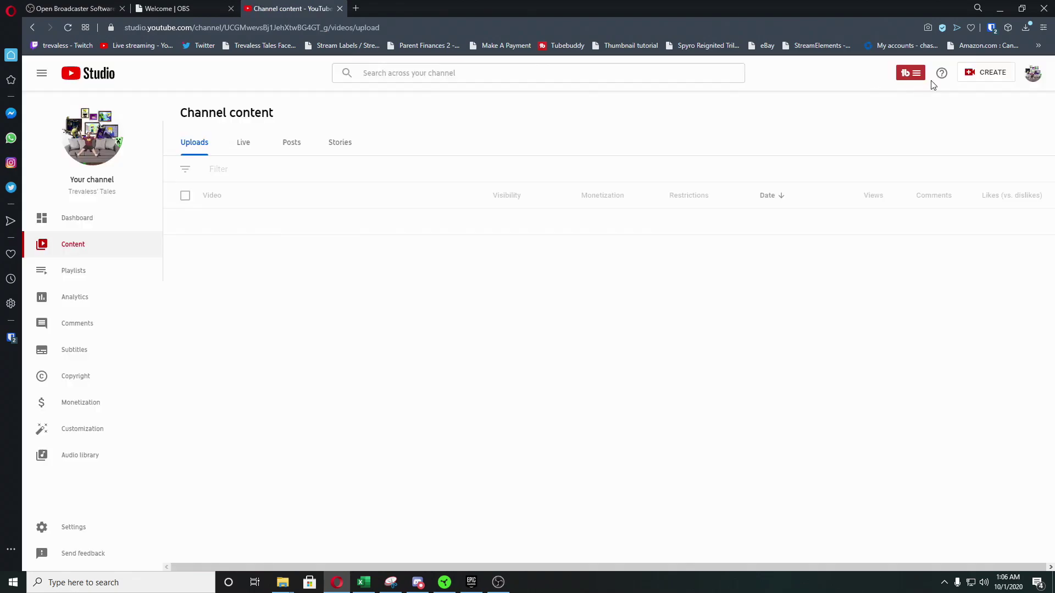
left_click(980, 73)
left_click(979, 112)
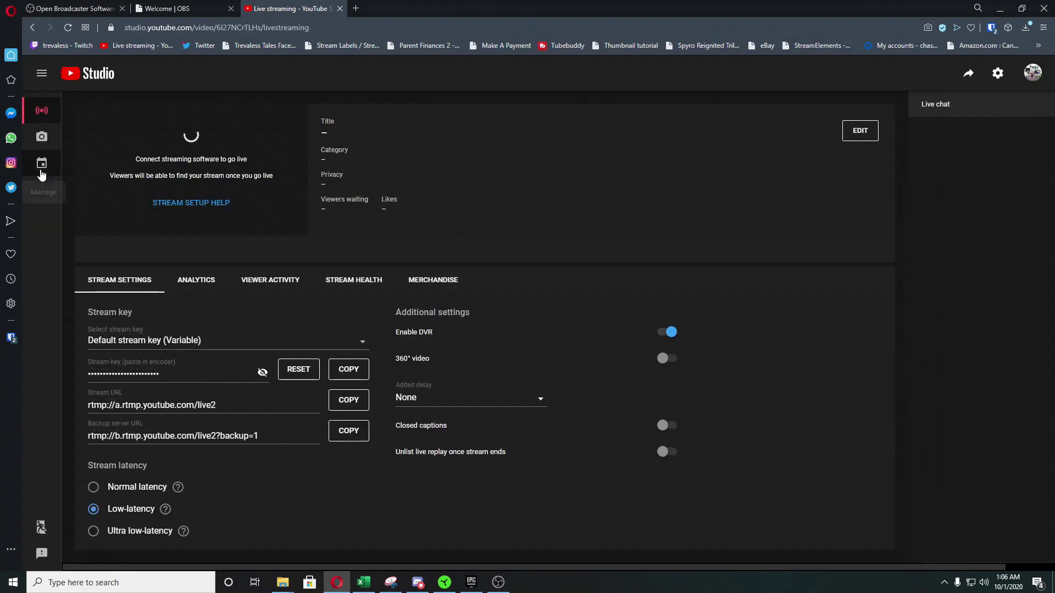
Start scheduling a new stream from the Manage page, reusing the settings of the previous Among Us stream
left_click(42, 163)
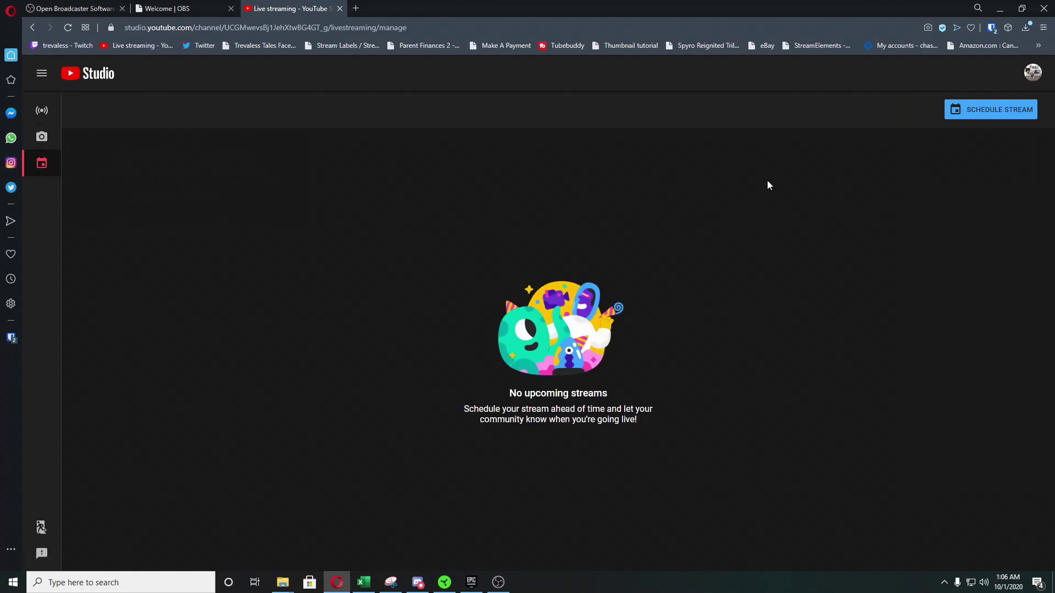
left_click(975, 110)
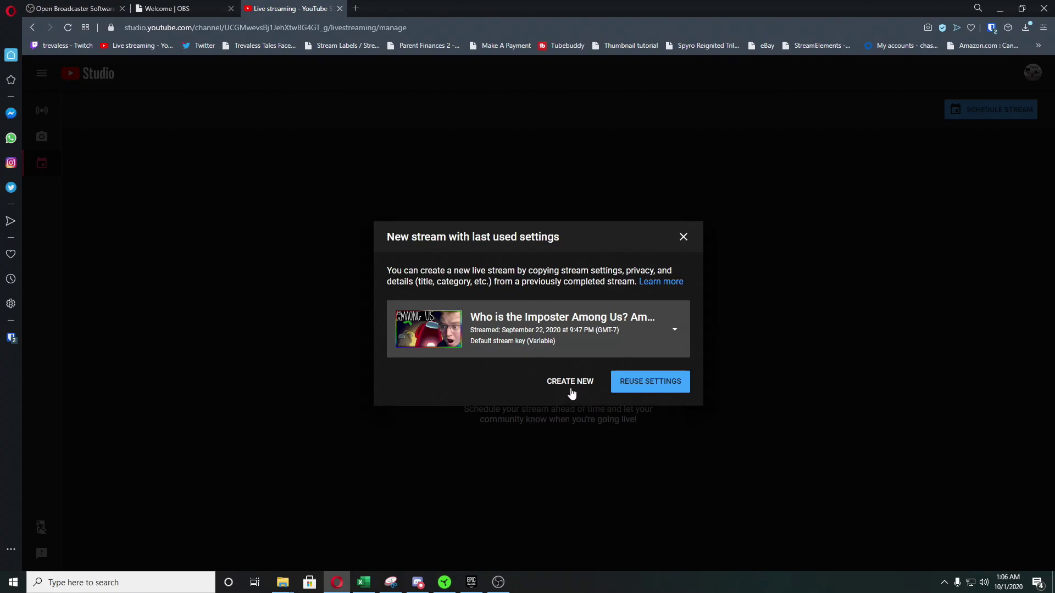
left_click(633, 383)
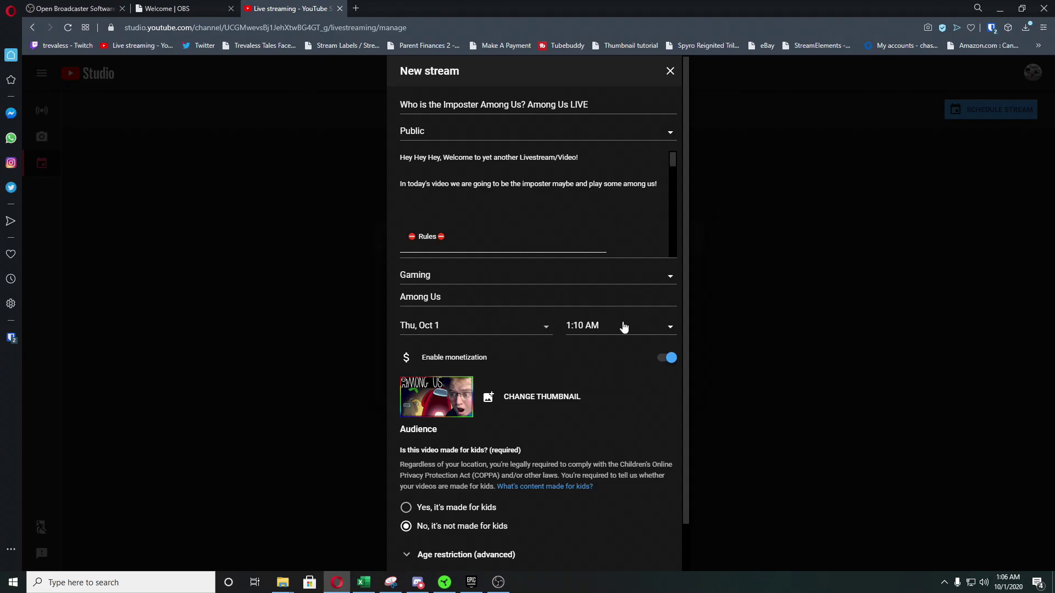
Set the new stream's date to October 31, pick a start time and create the scheduled stream
left_click(610, 327)
left_click(508, 331)
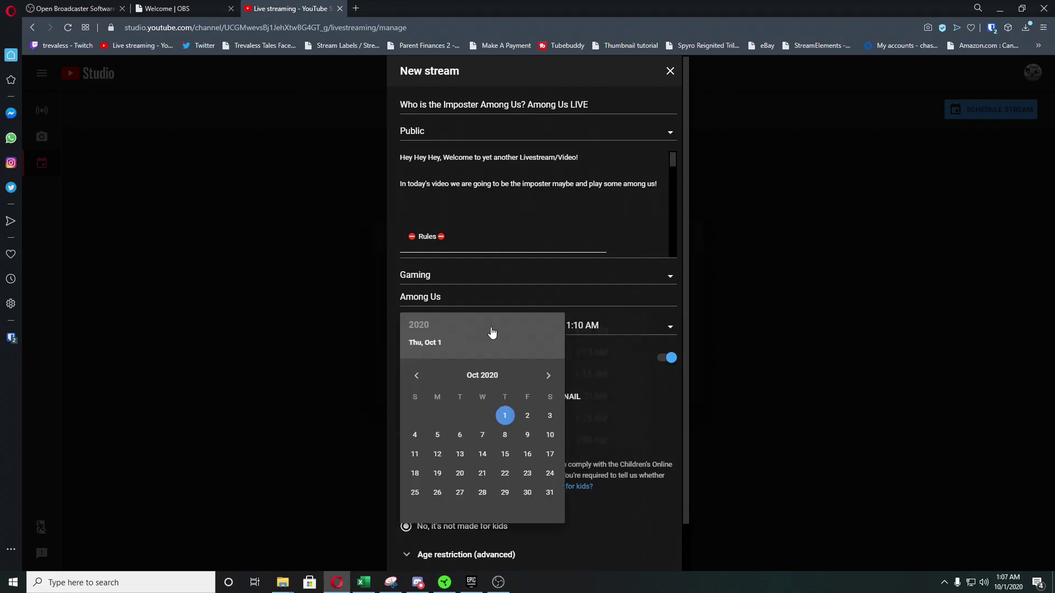
left_click(549, 494)
left_click(616, 327)
left_click(609, 449)
scroll(574, 357, "down", 2)
scroll(604, 195, "up", 2)
scroll(570, 427, "down", 3)
left_click(654, 546)
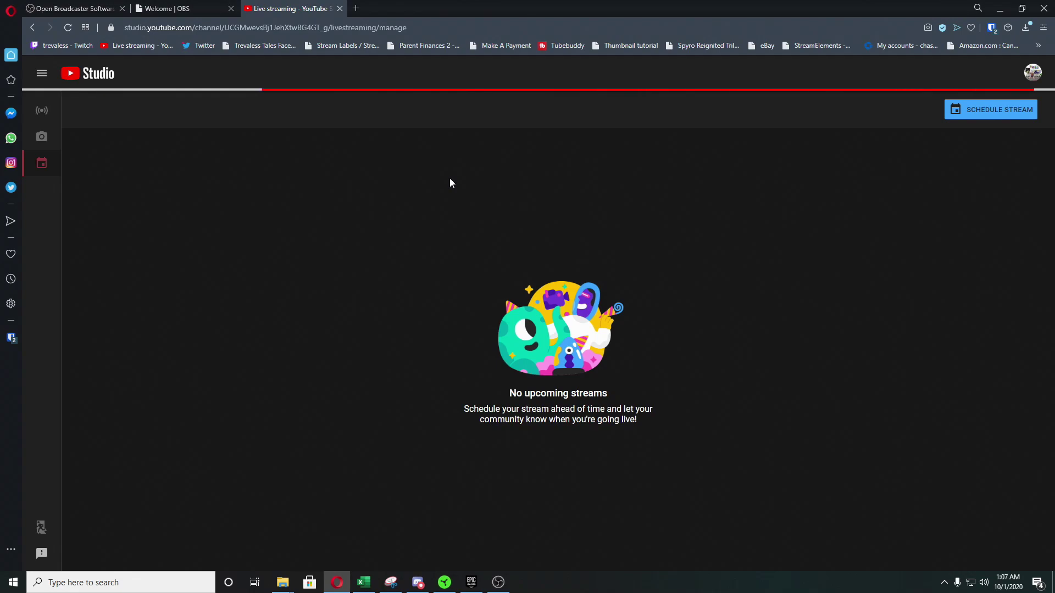
Return to OBS and set the Output Mode to Advanced in the output settings
left_click(511, 590)
left_click(322, 165)
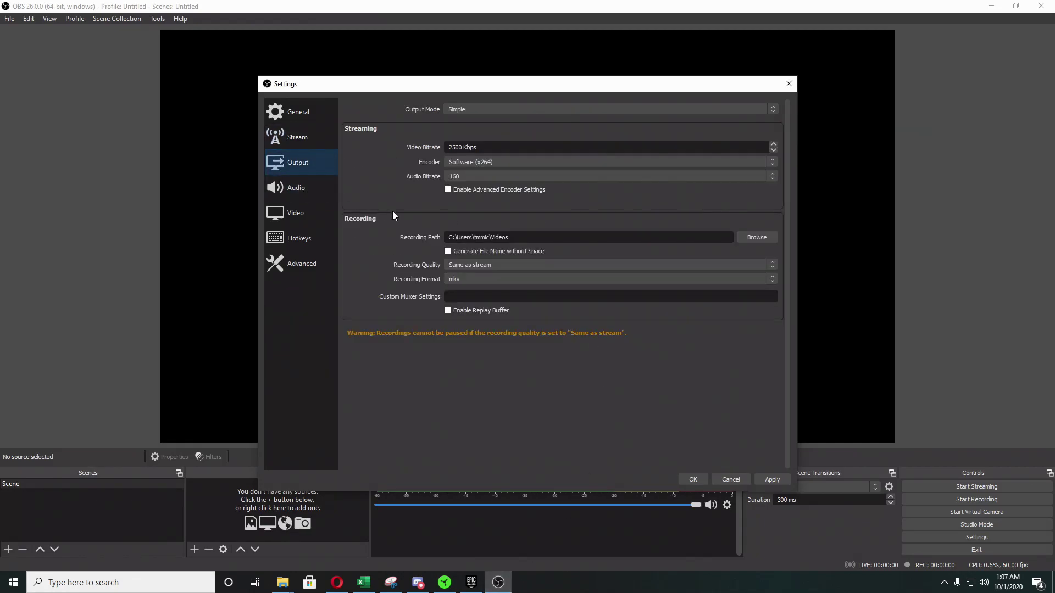
left_click(482, 108)
left_click(486, 120)
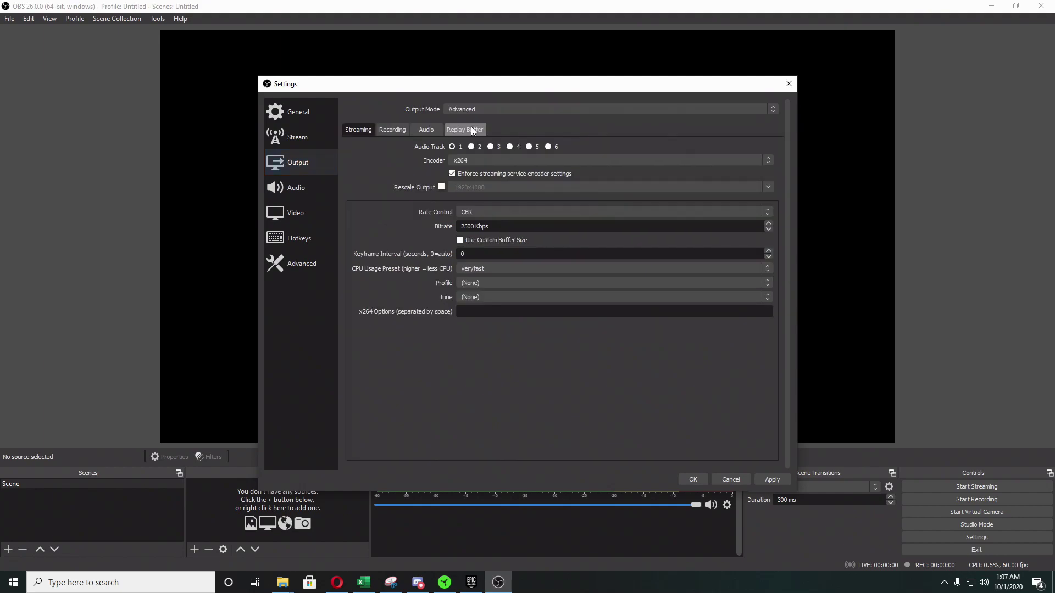
left_click(500, 106)
left_click(500, 107)
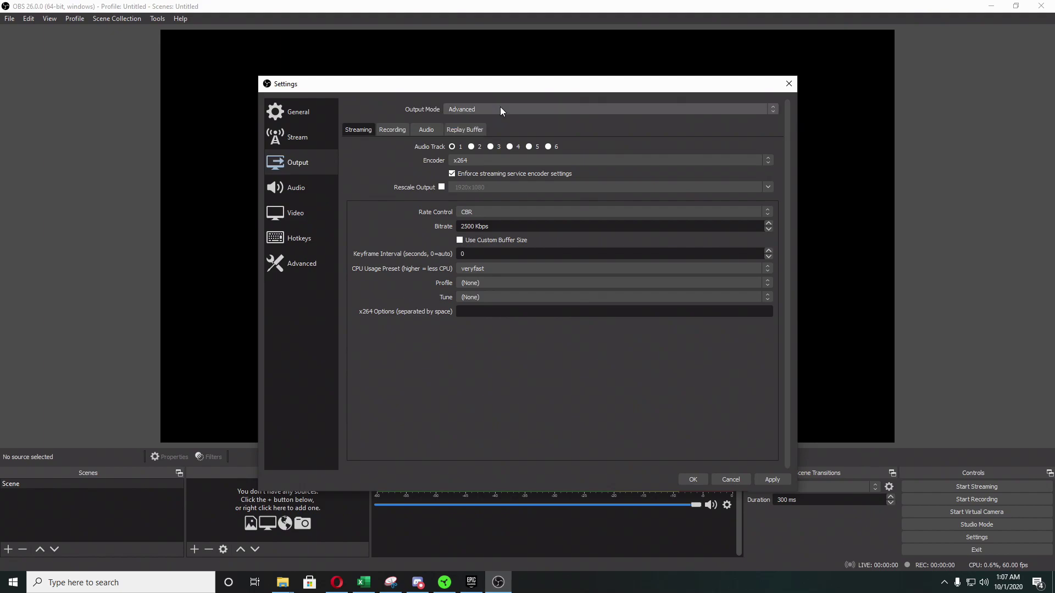
Switch the Output Mode to Simple and set the streaming video bitrate to 6000 Kbps
left_click(469, 110)
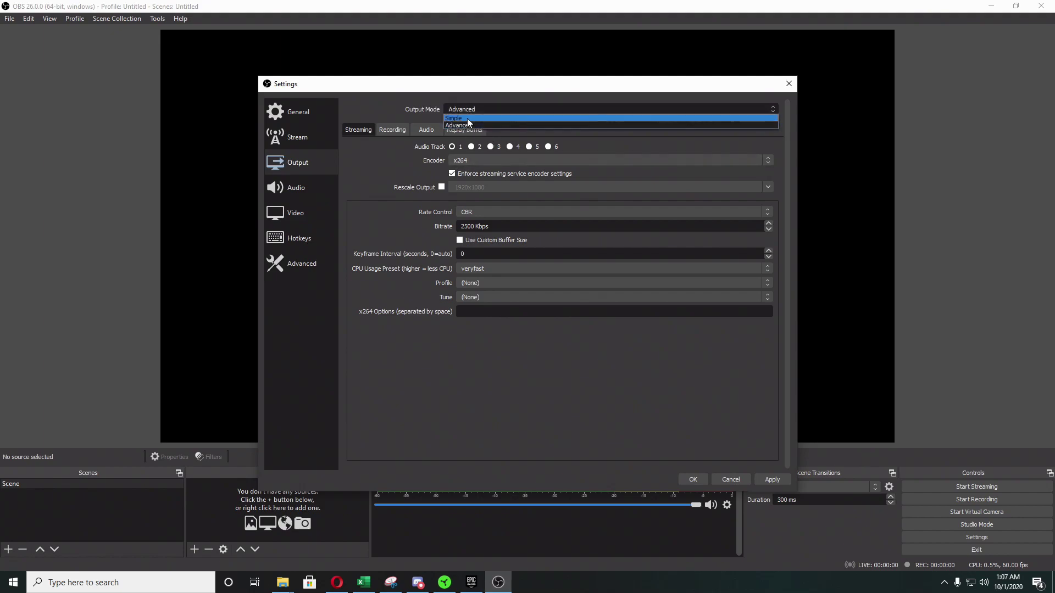
left_click(465, 117)
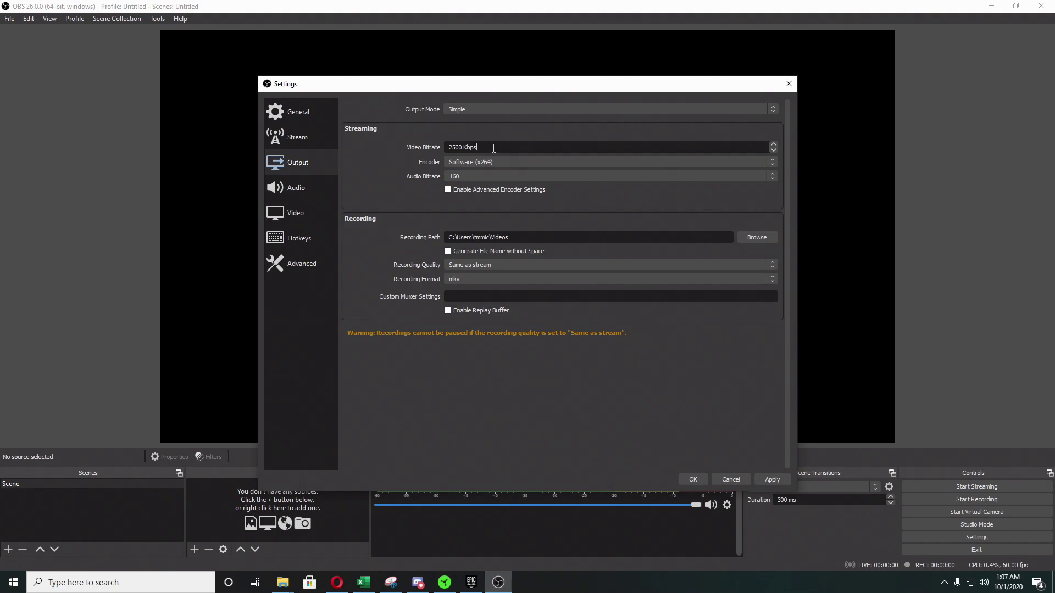
left_click_drag(493, 148, 438, 159)
type("4500")
key("BackSpace")
key("BackSpace")
key("BackSpace")
key("BackSpace")
type("6000")
Set the streaming encoder to Hardware (AMD)
left_click(483, 164)
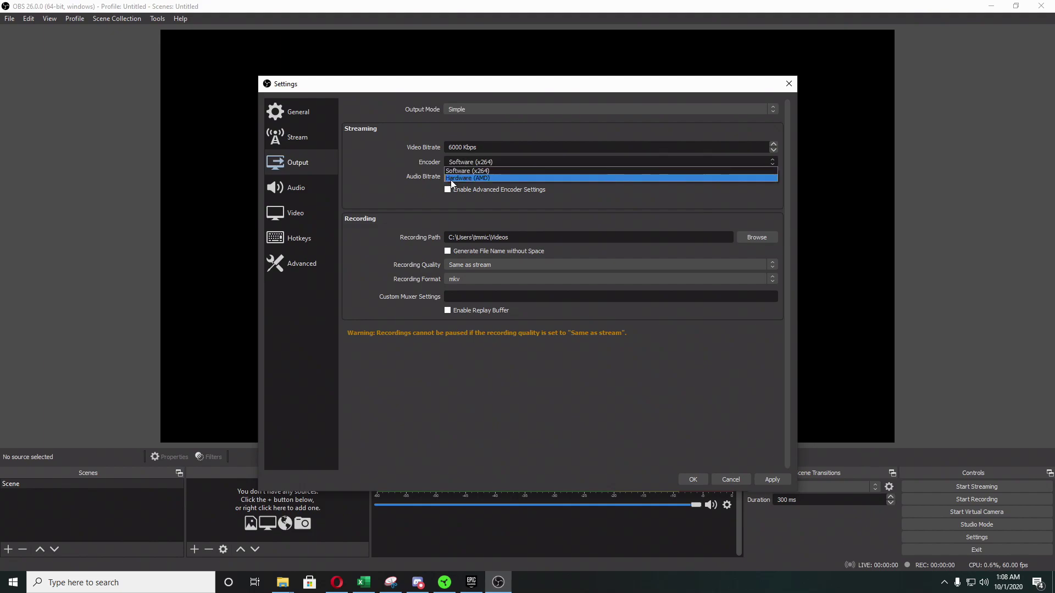
left_click(410, 162)
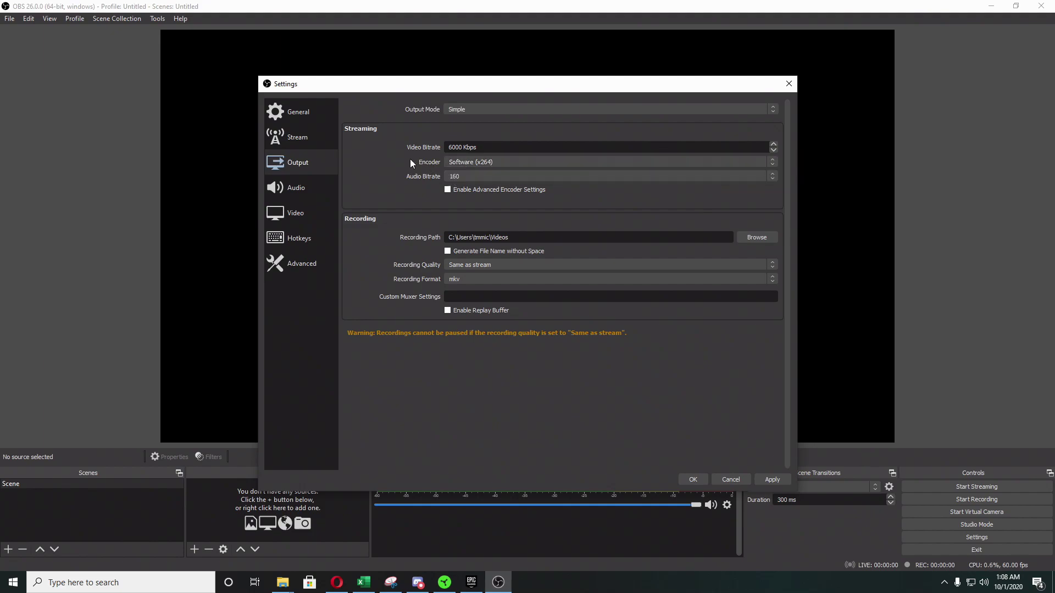
left_click(510, 161)
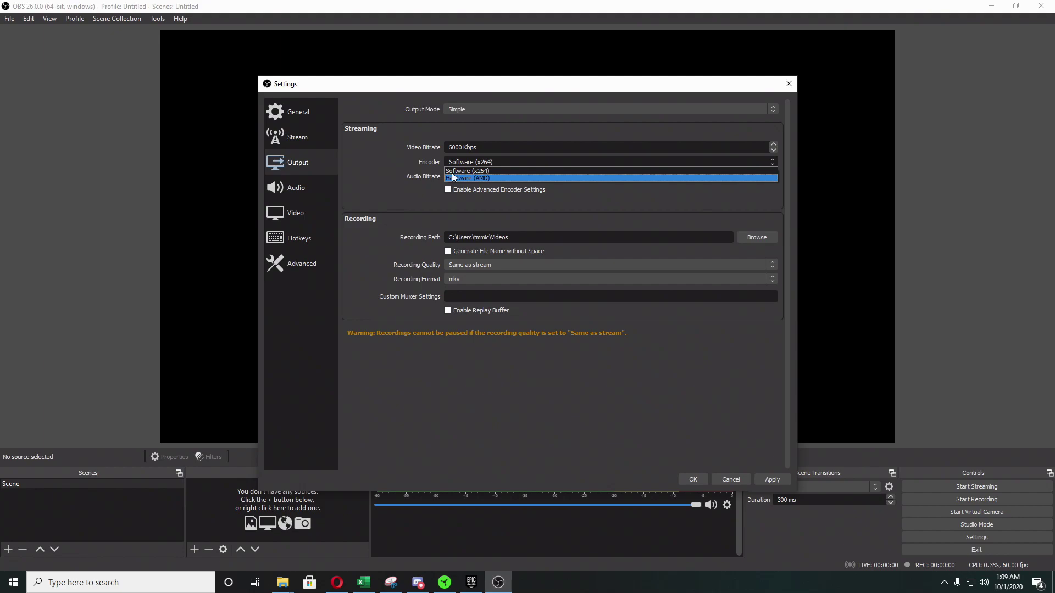
left_click(481, 178)
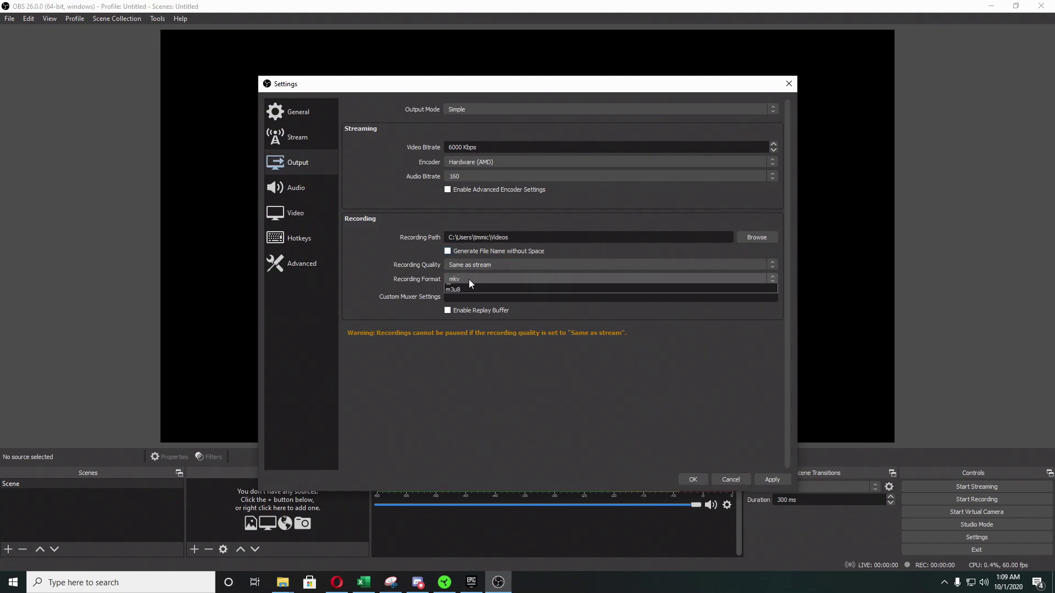
Try mp4 as the recording format and settle on flv
left_click(469, 279)
left_click(452, 288)
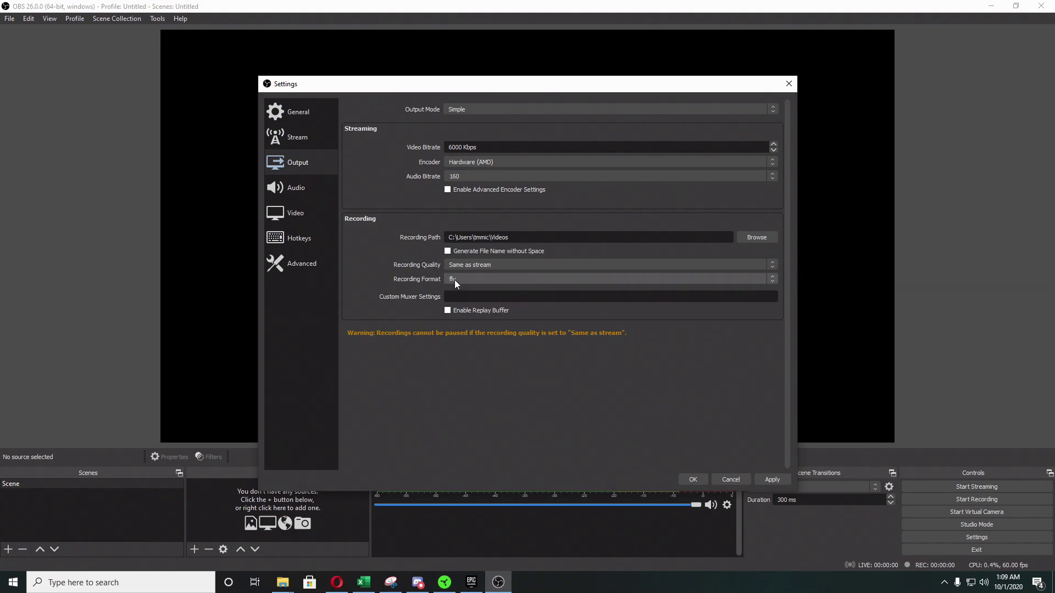
left_click(454, 279)
left_click(463, 295)
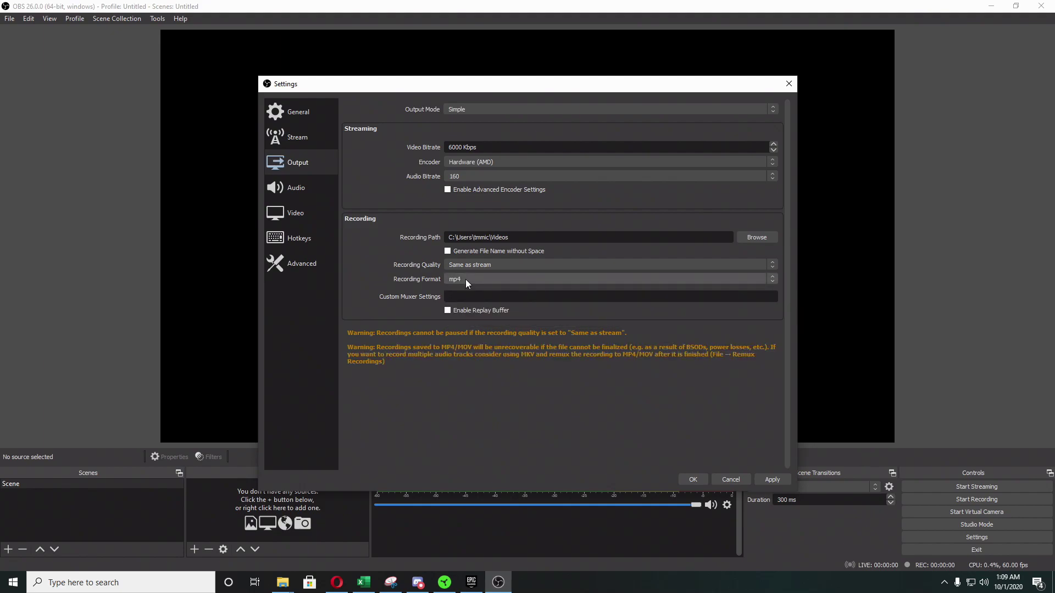
left_click(466, 279)
left_click(458, 288)
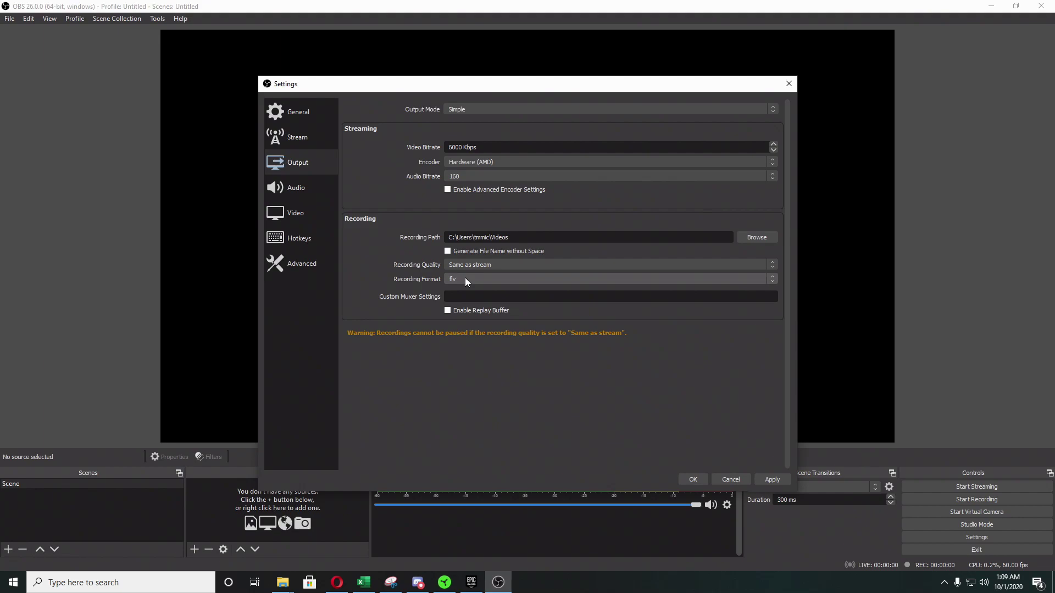
left_click(465, 278)
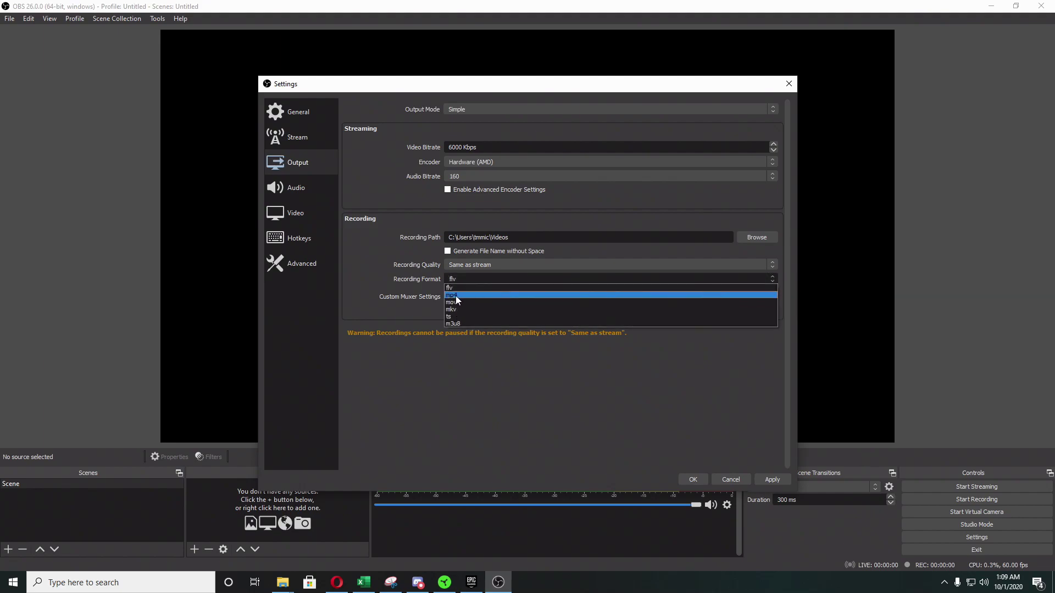
left_click(475, 286)
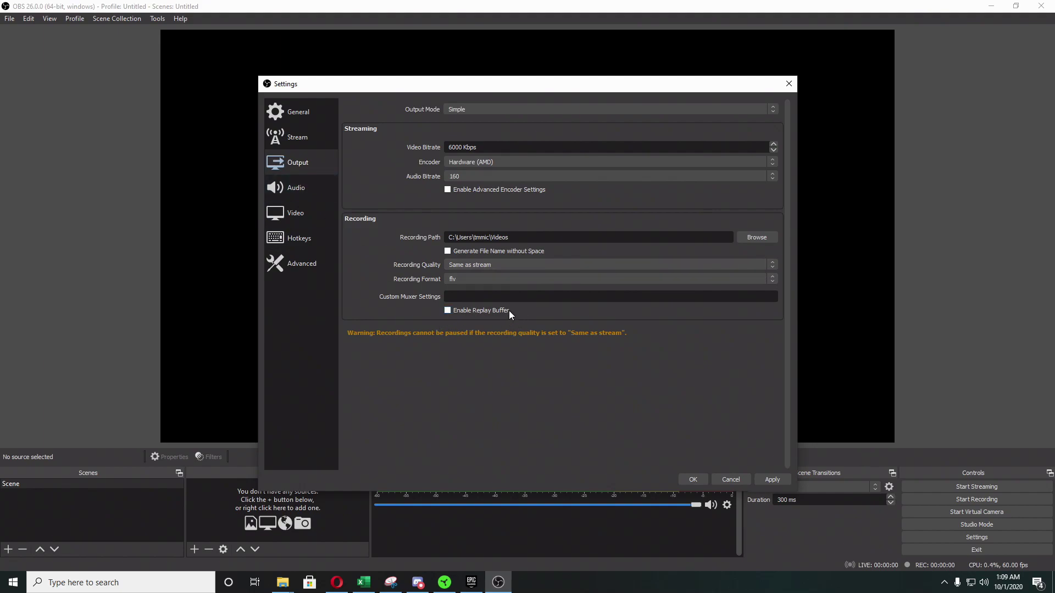
In the audio settings, keep Desktop Audio on Default and set Mic/Auxiliary Audio to Microphone (Blue Snowball)
left_click(295, 188)
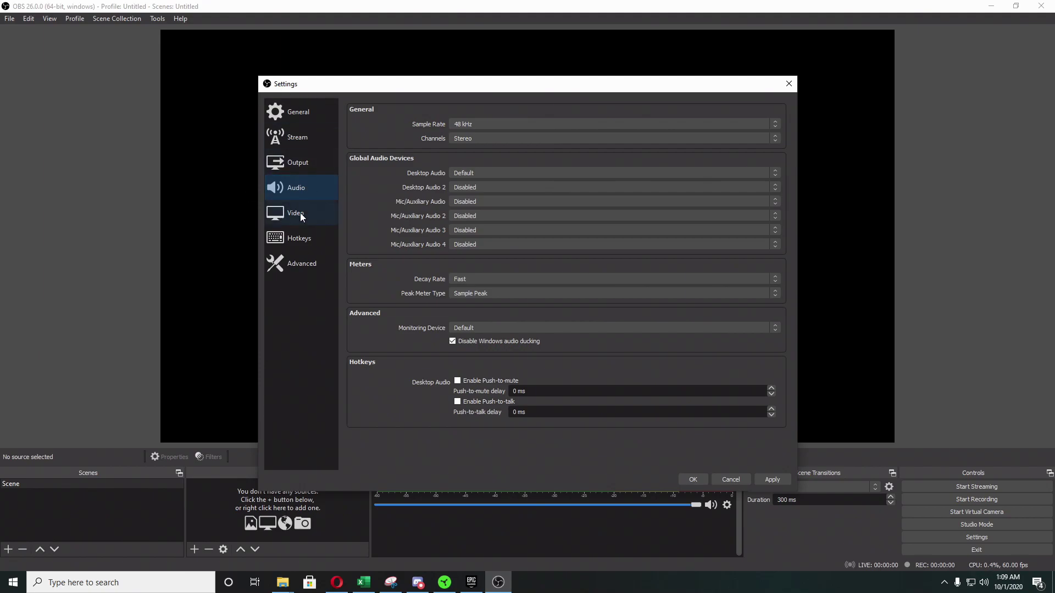
left_click(510, 173)
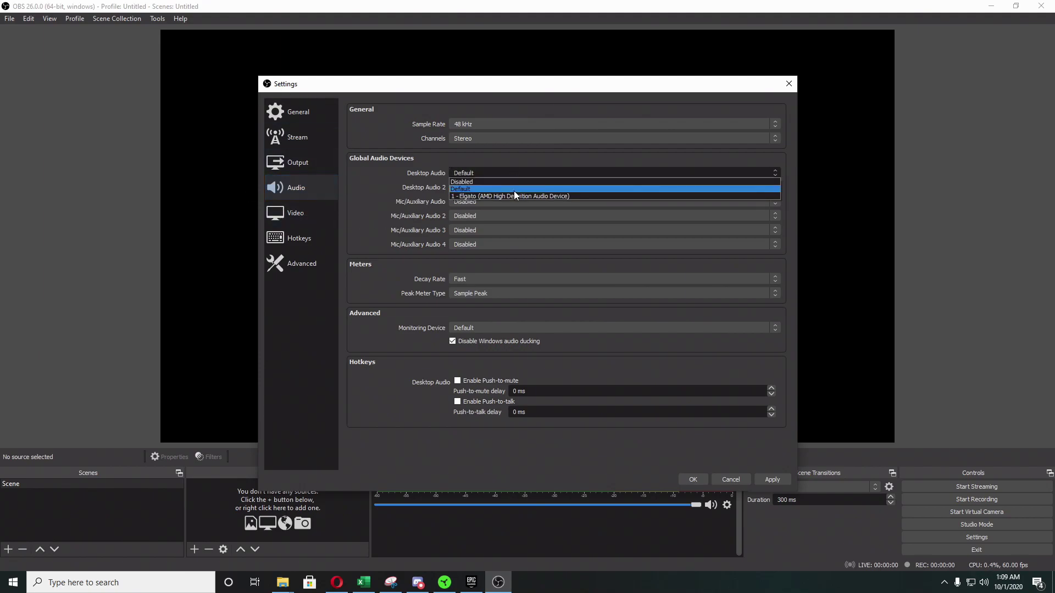
left_click(483, 189)
left_click(480, 176)
left_click(488, 187)
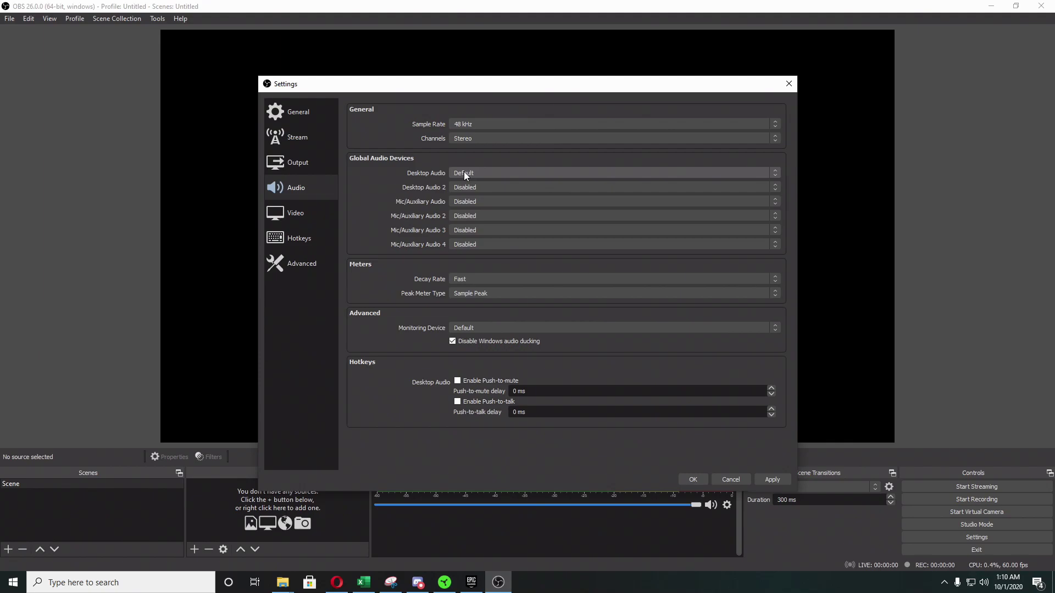
left_click(468, 201)
left_click(492, 227)
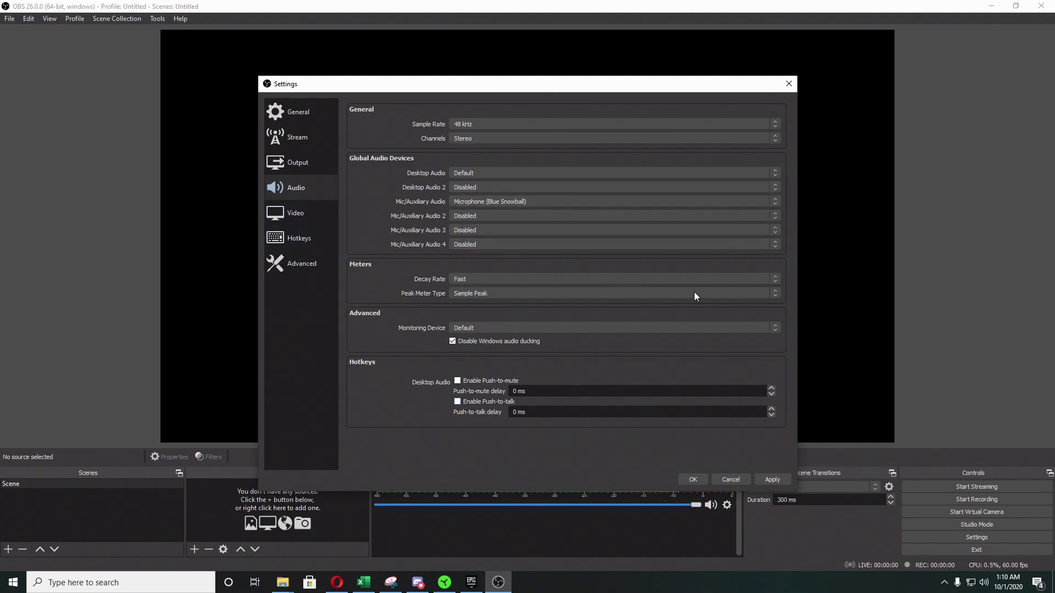
Set the output (scaled) resolution to 1920x1080 in the video settings
left_click(296, 213)
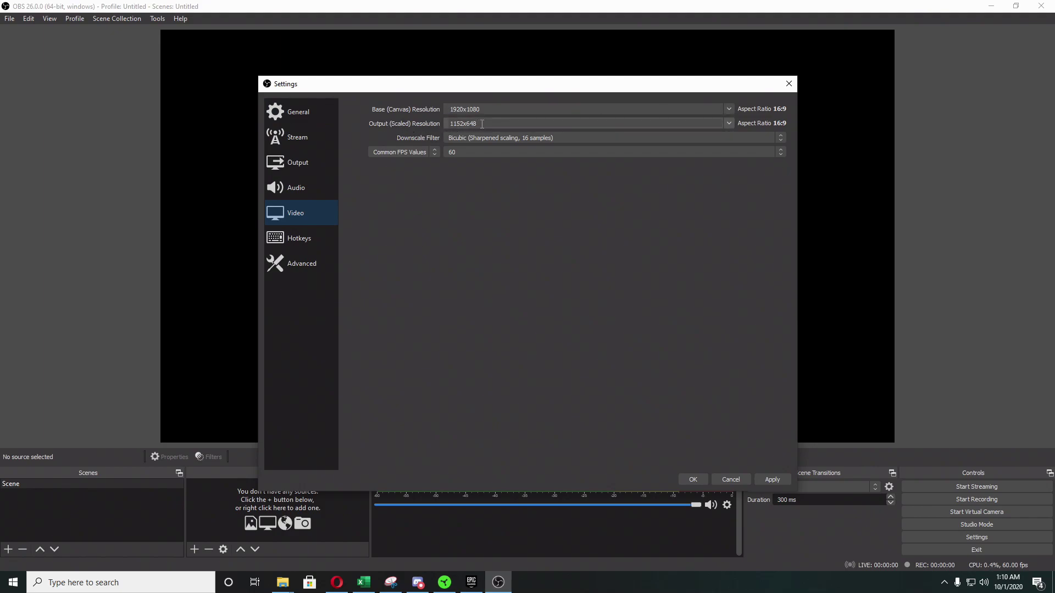
left_click(728, 124)
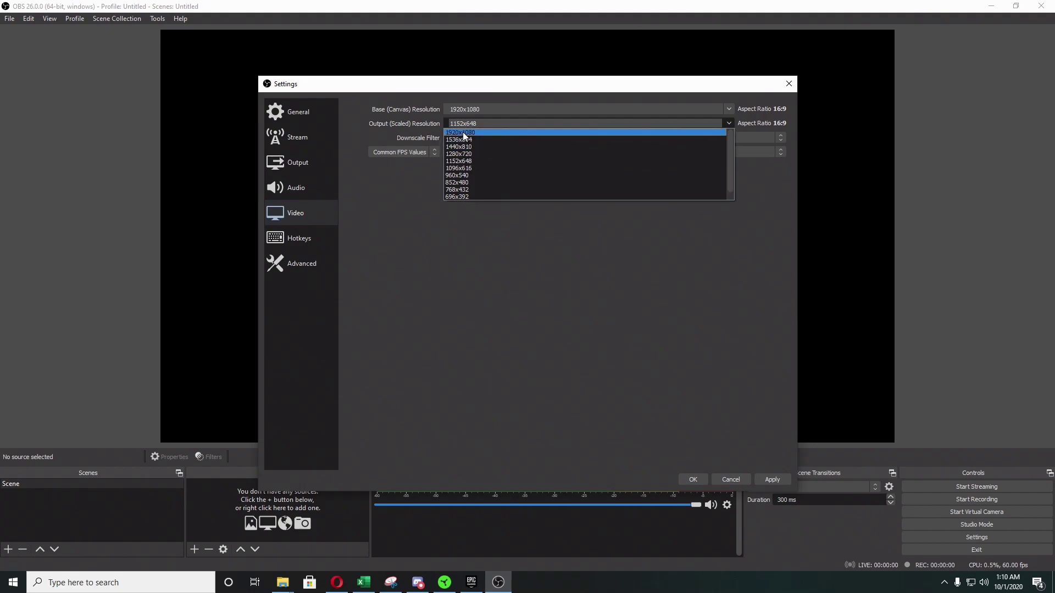
left_click(463, 133)
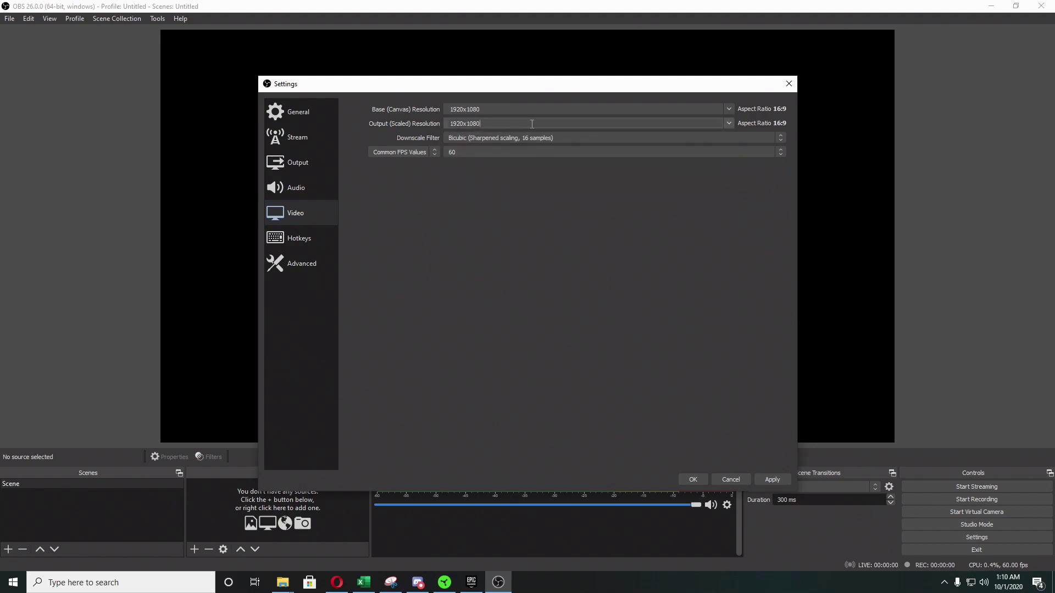
Lower the output (scaled) resolution to 1280x720 and the common FPS value to 30
left_click(728, 122)
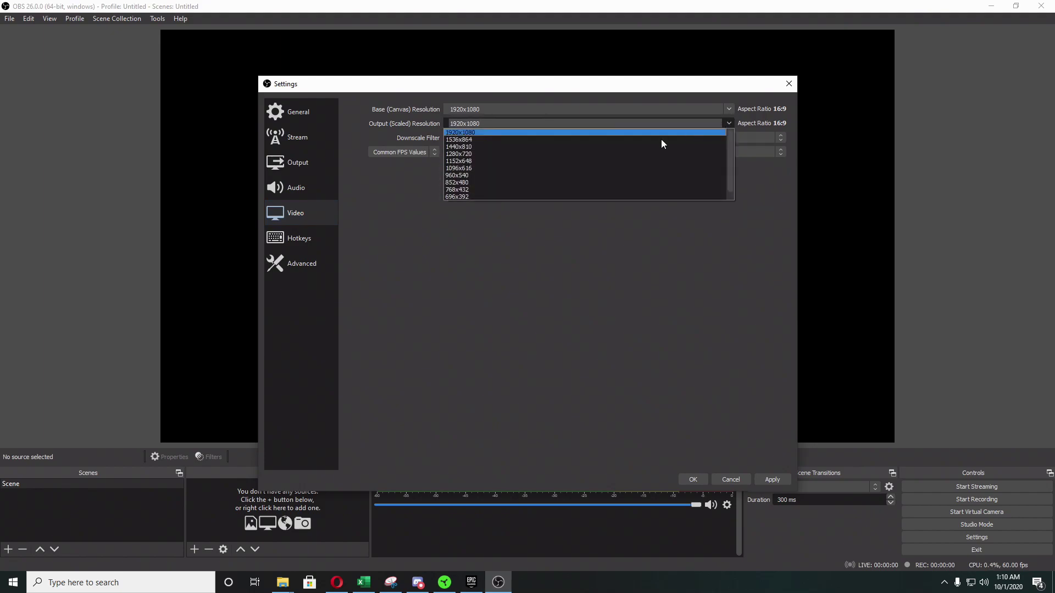
left_click(479, 153)
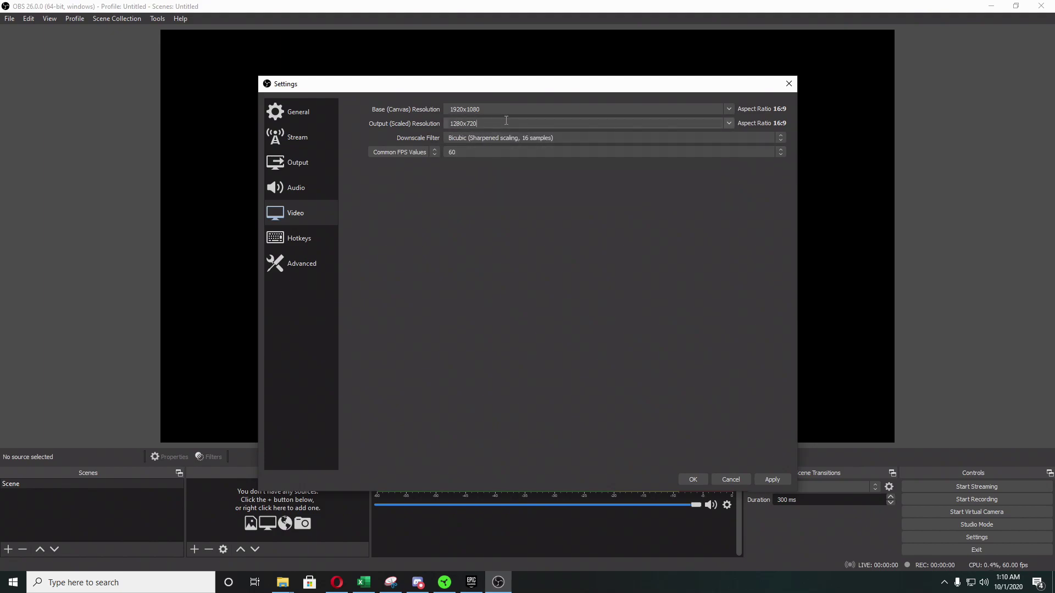
left_click(460, 156)
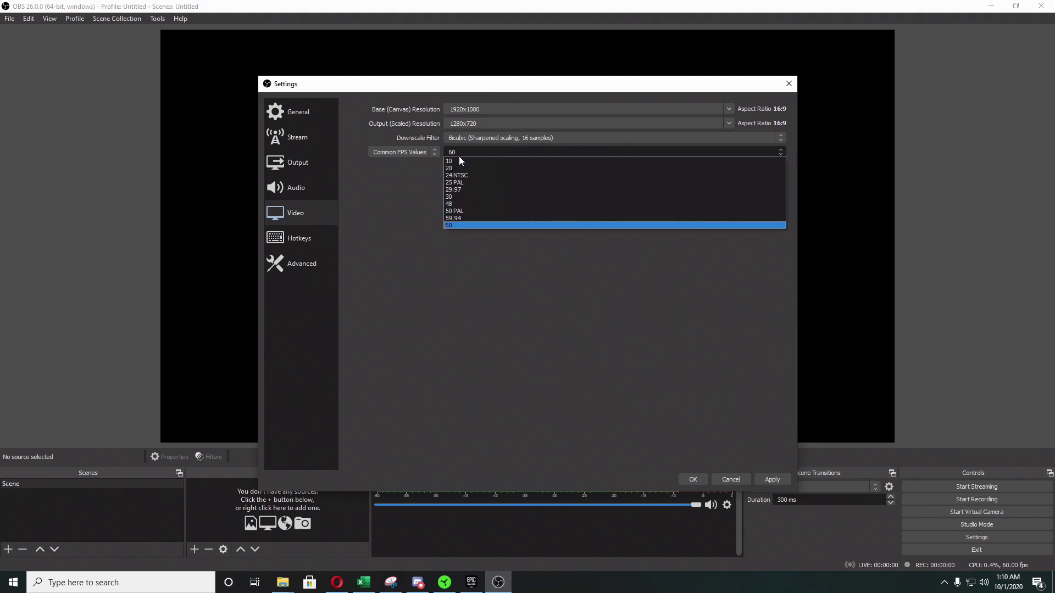
left_click(461, 196)
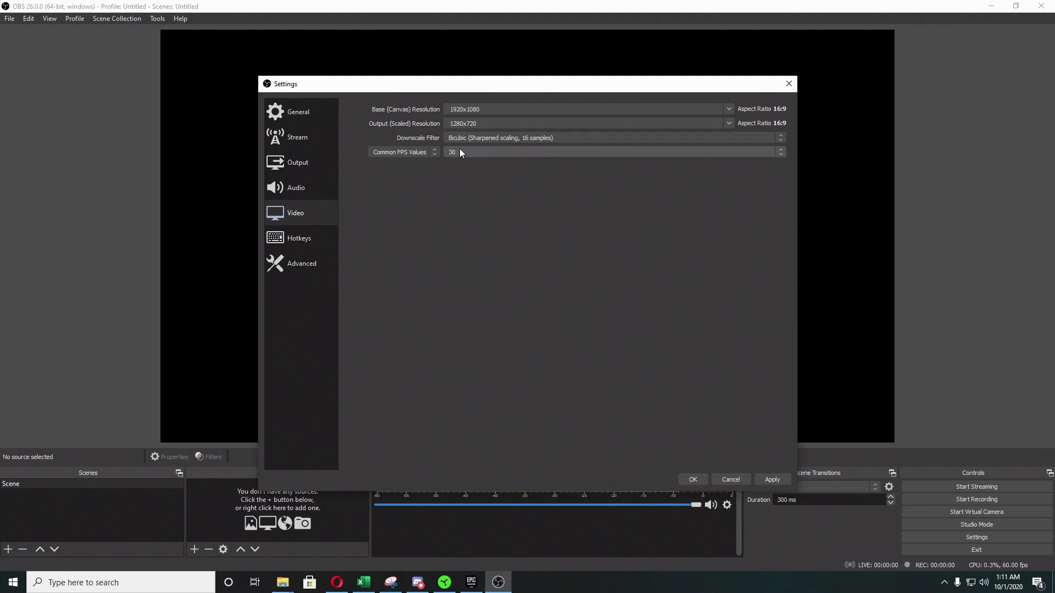
Restore the output (scaled) resolution to 1920x1080 and the common FPS value to 60
left_click(483, 124)
left_click(728, 124)
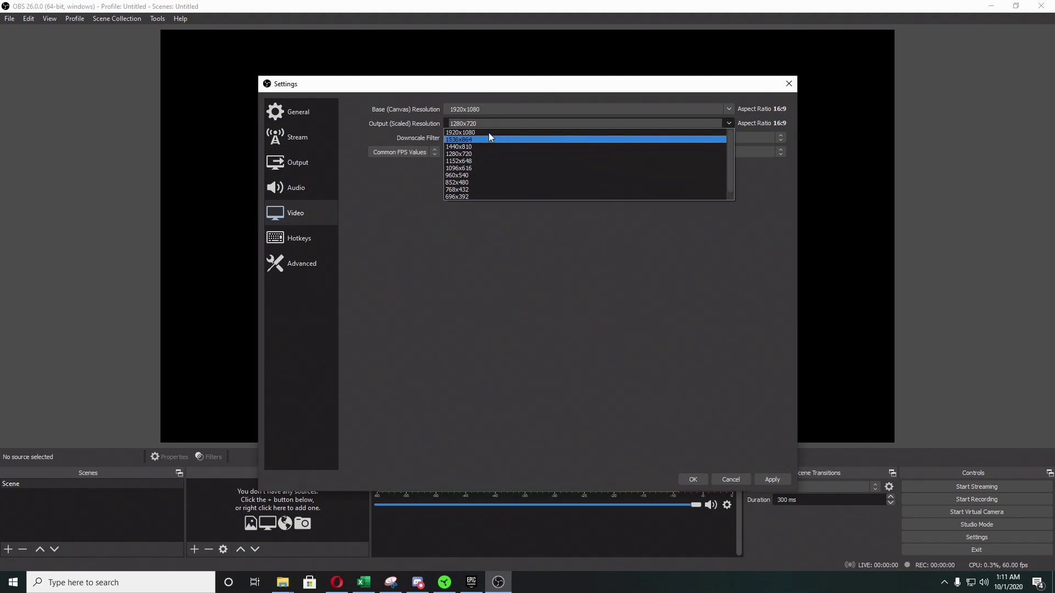
left_click(487, 134)
left_click(491, 149)
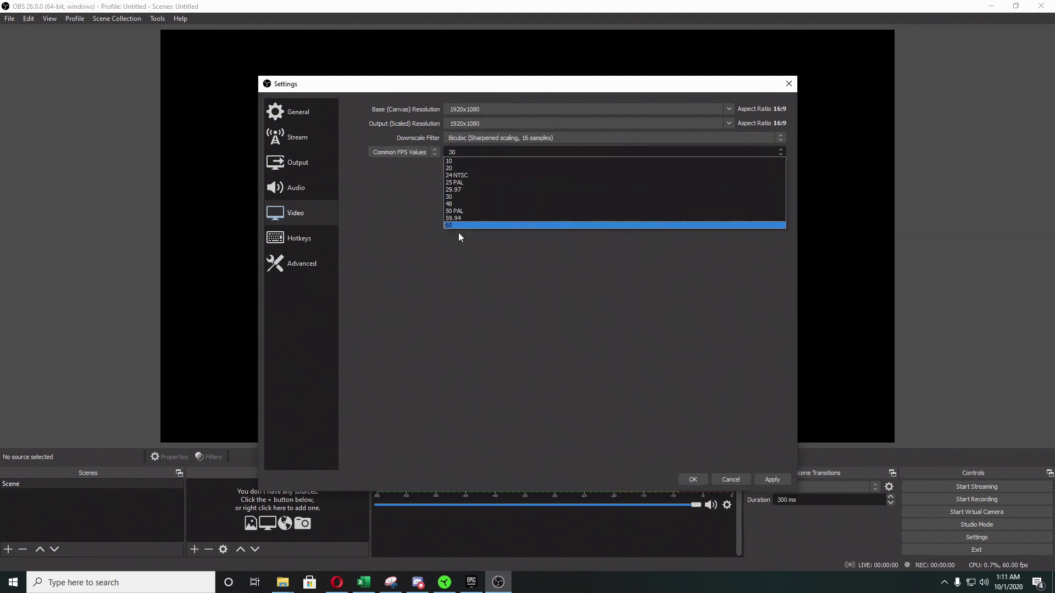
left_click(459, 227)
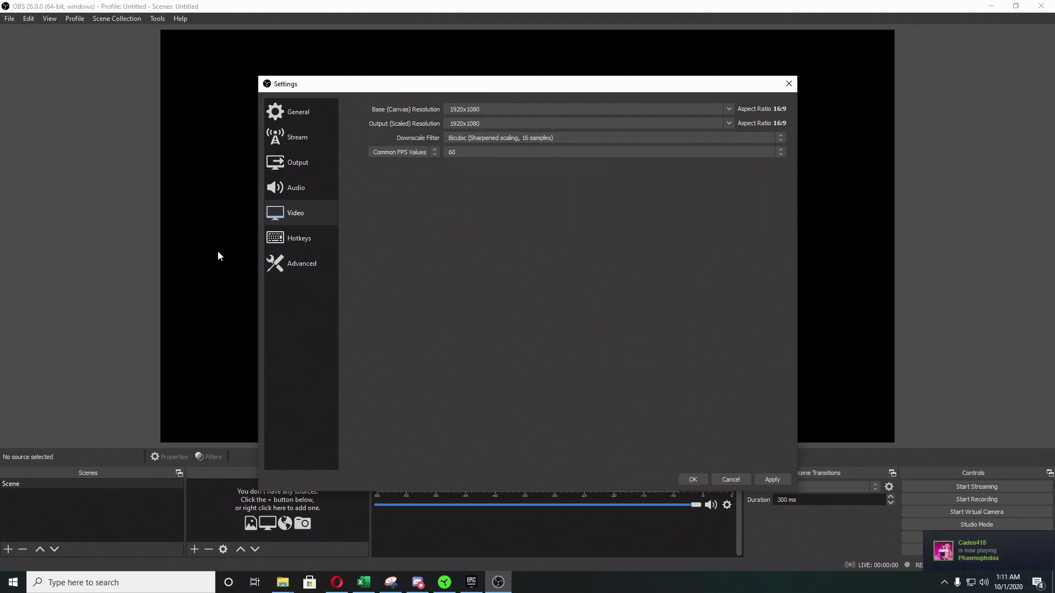
Look through the hotkey settings and set the Process Priority to High in the advanced settings
left_click(312, 239)
scroll(530, 220, "down", 3)
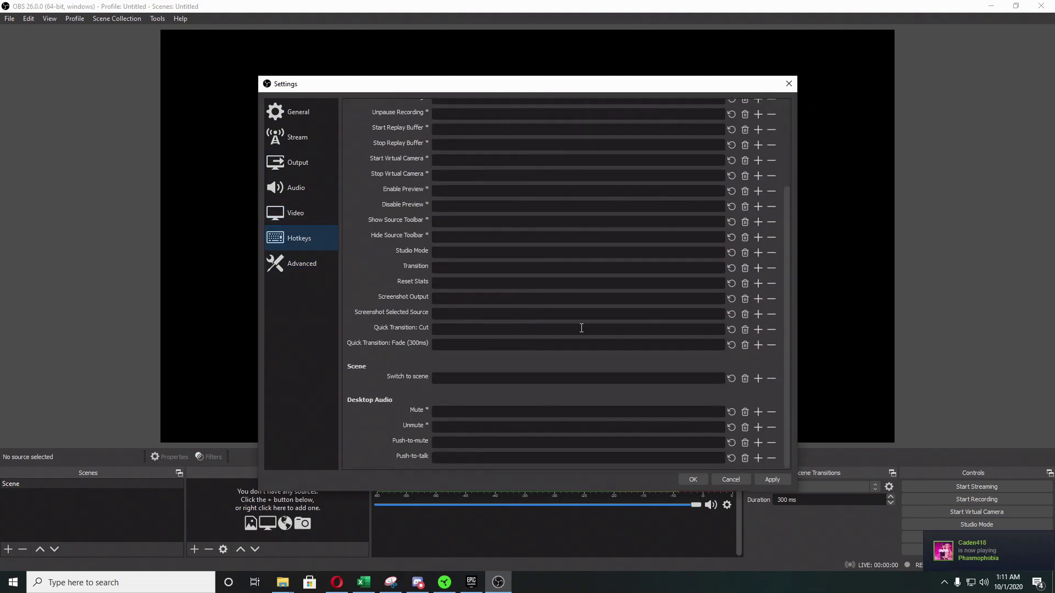
scroll(477, 318, "up", 3)
left_click(301, 263)
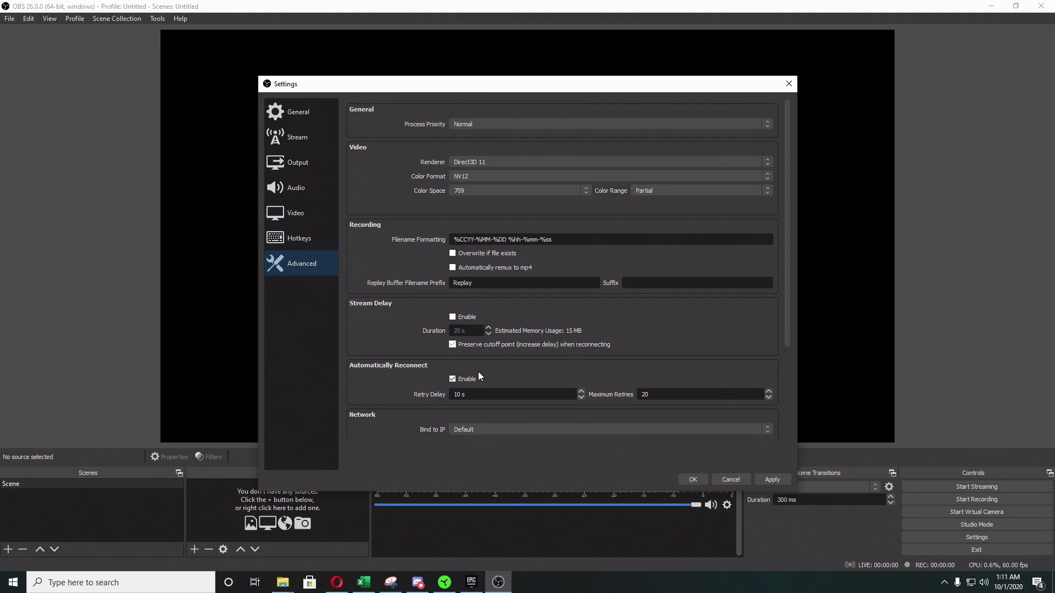
left_click(483, 124)
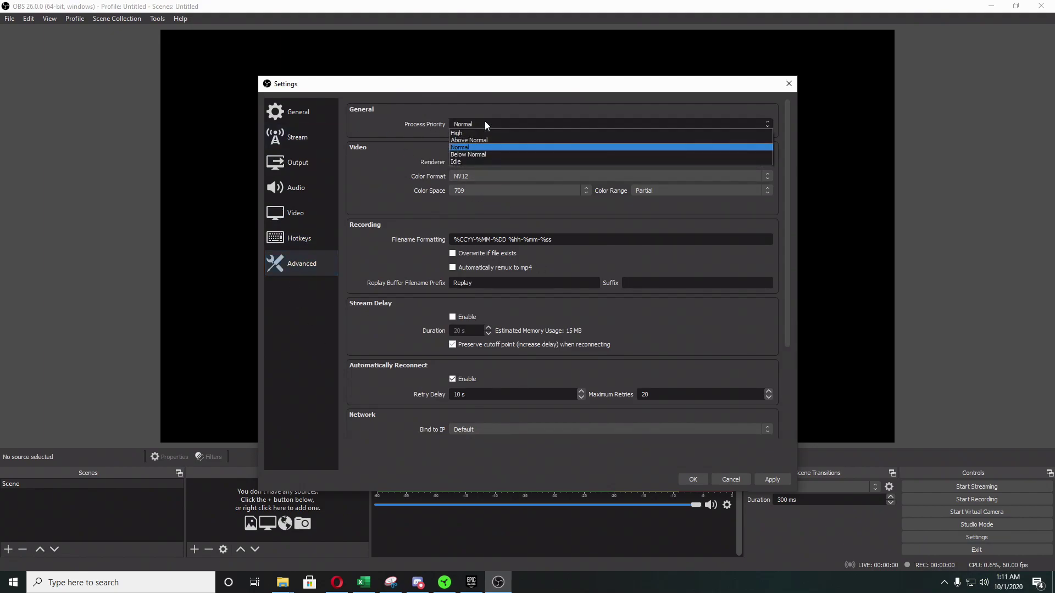
left_click(462, 134)
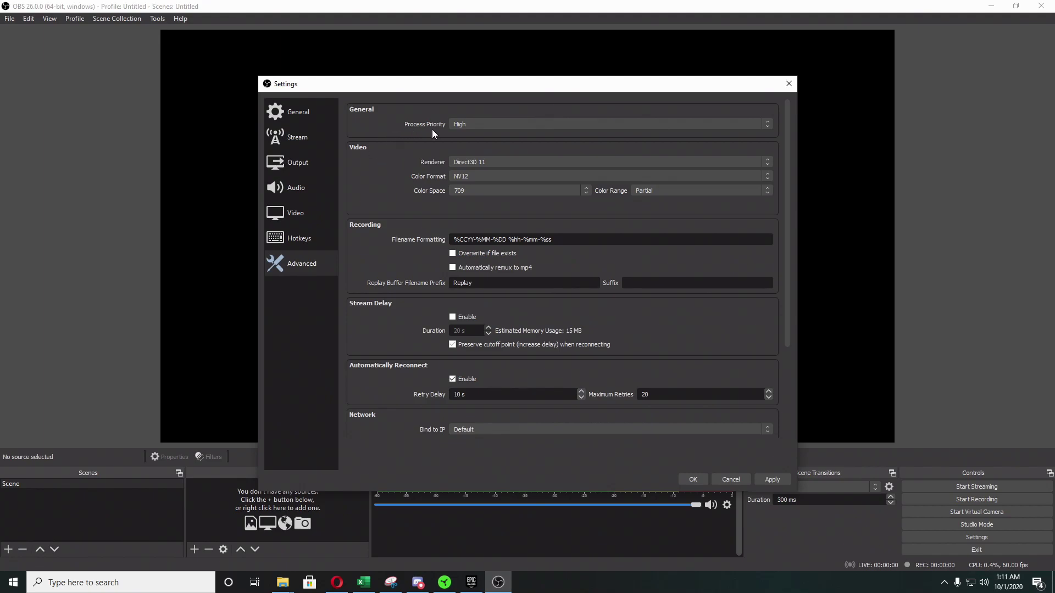
left_click(513, 163)
left_click(513, 163)
Enable the stream delay and look over the remaining reconnect, network and source options
scroll(403, 202, "down", 1)
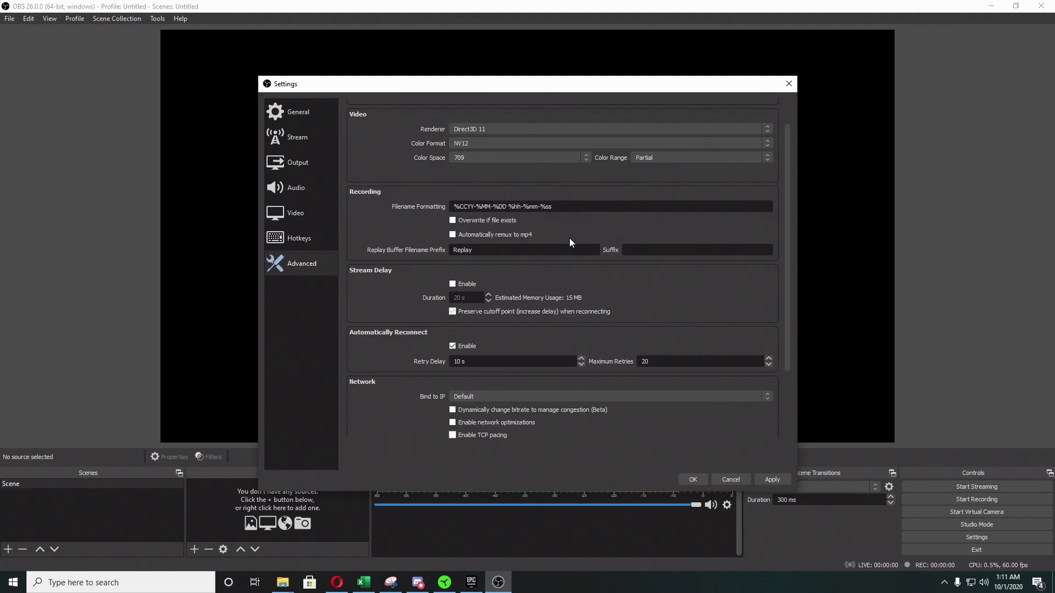
left_click(452, 284)
scroll(500, 348, "down", 2)
scroll(607, 350, "down", 1)
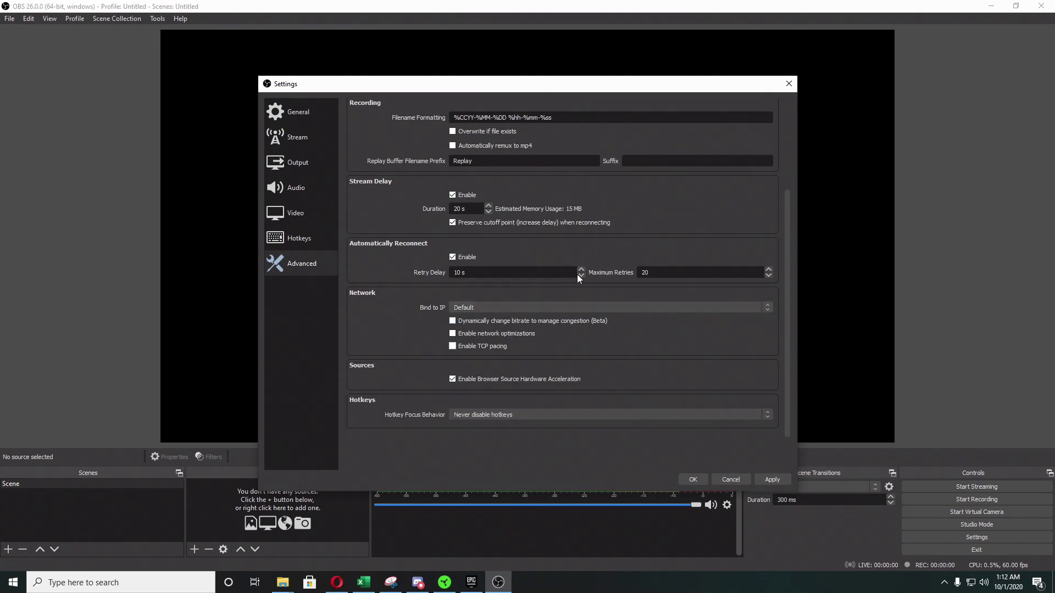
scroll(561, 297, "up", 4)
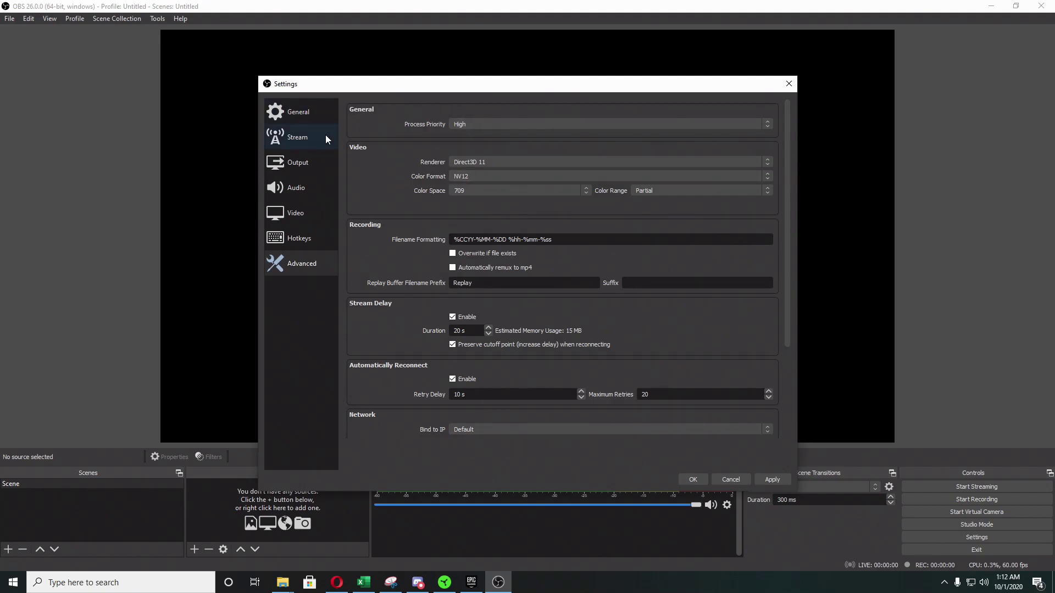
Return to the stream settings, switch to the Opera browser and open the scheduled Among Us stream in YouTube Studio
left_click(305, 111)
left_click(318, 147)
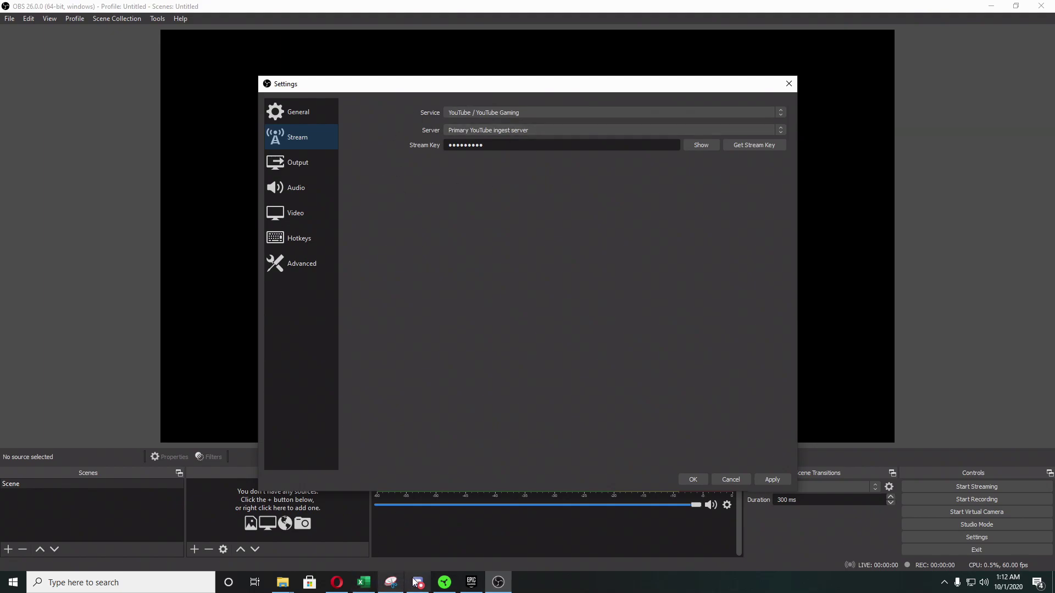
left_click(336, 583)
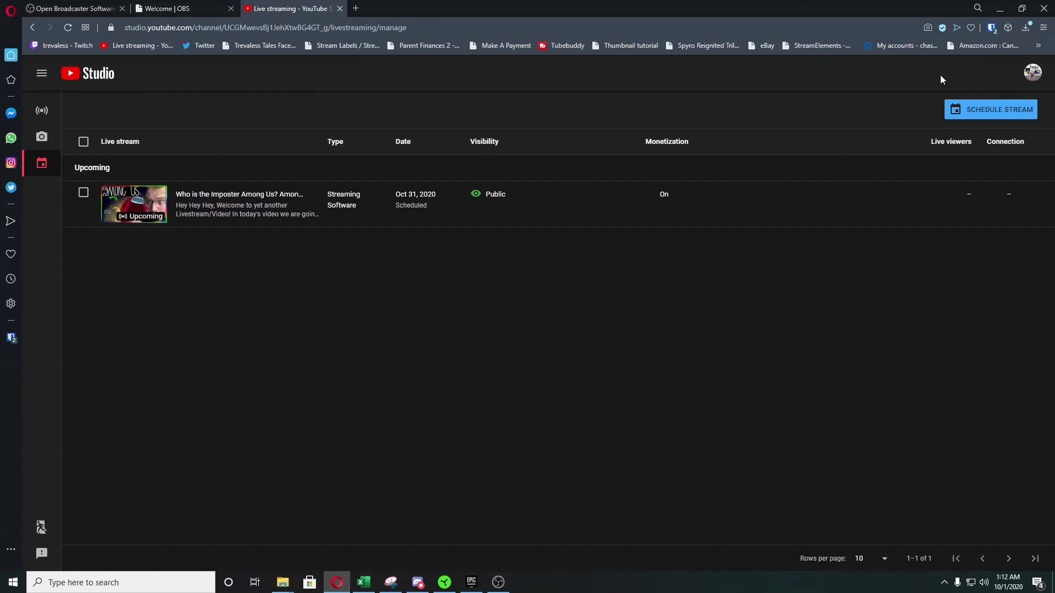
left_click(188, 194)
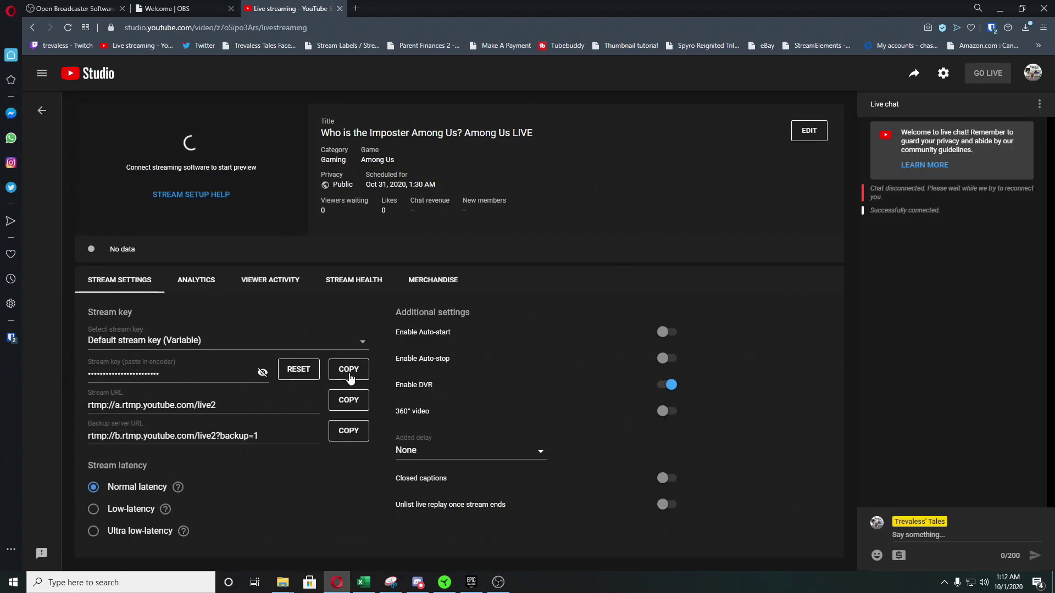
Copy the stream key from YouTube Studio, switch to OBS and paste it as the Stream Key in the stream settings
left_click(350, 373)
left_click(498, 582)
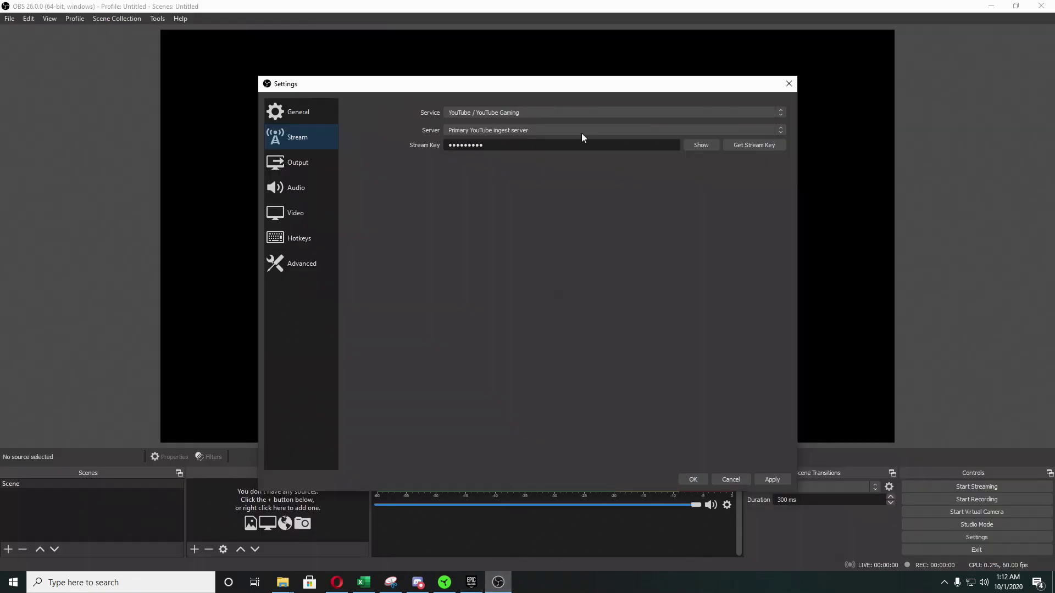
double_click(510, 145)
key("ctrl+v")
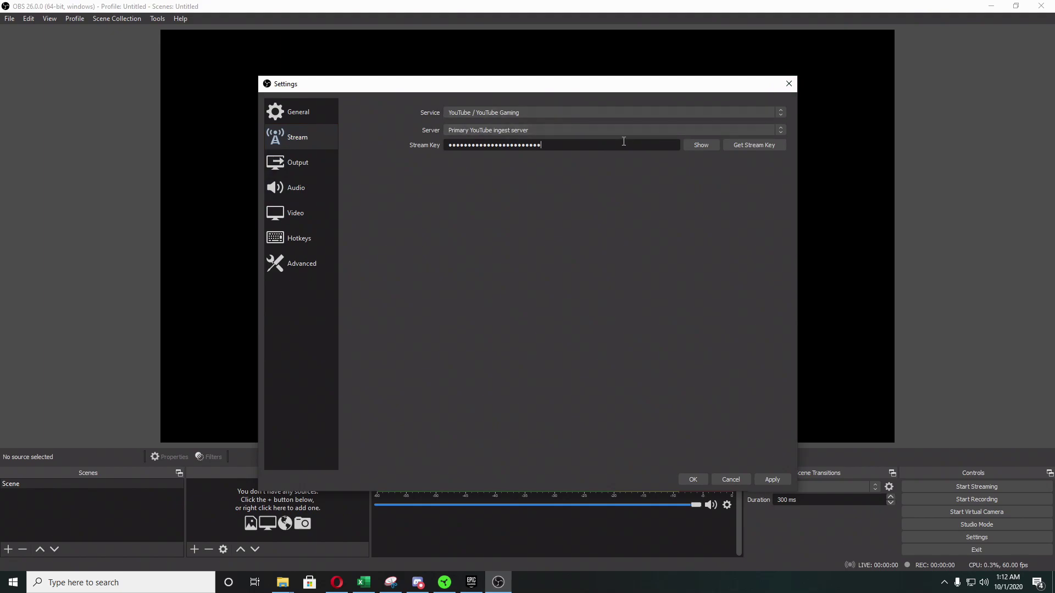
Clear the pasted stream key and enter a placeholder stream key in its place
left_click_drag(675, 145, 183, 157)
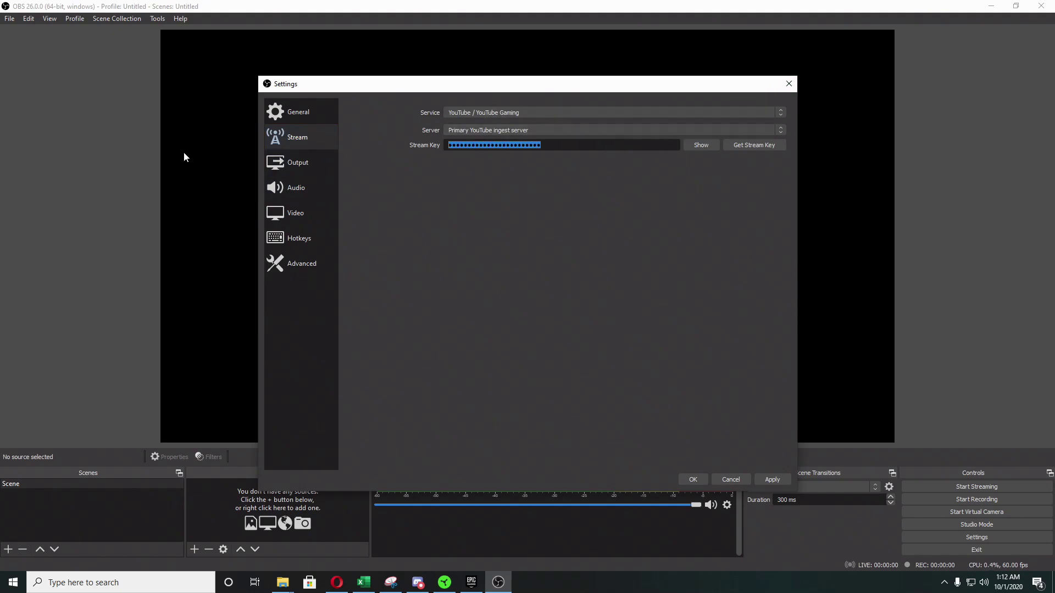
key("BackSpace")
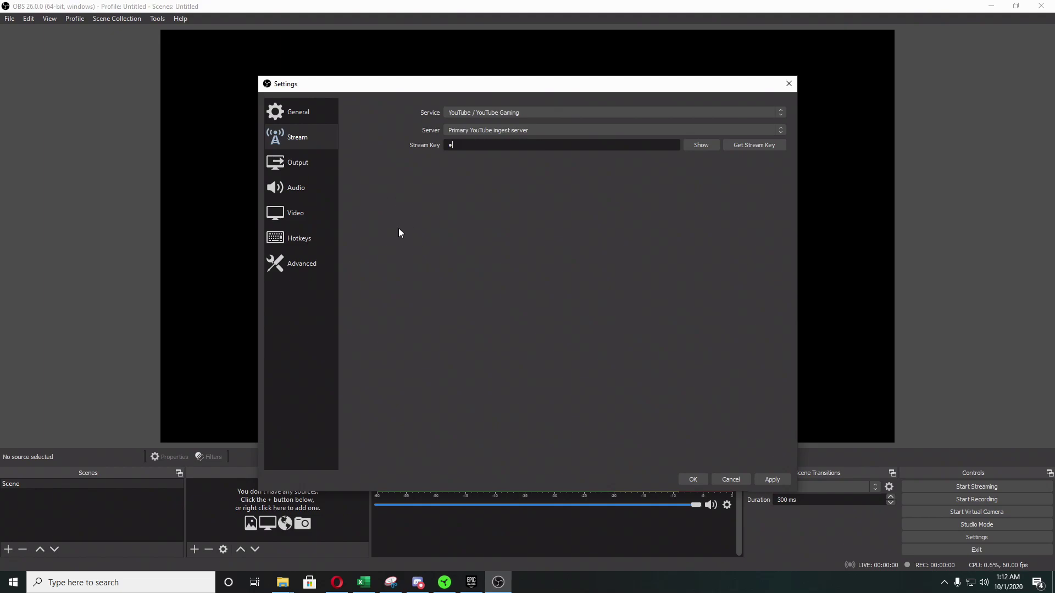
type("xxxxxx")
key("BackSpace")
key("BackSpace")
key("BackSpace")
key("BackSpace")
key("BackSpace")
type("xxxxxxxx")
Reveal and hide the stream key to check it, apply the stream settings and close them
left_click(702, 146)
left_click(703, 146)
left_click(772, 486)
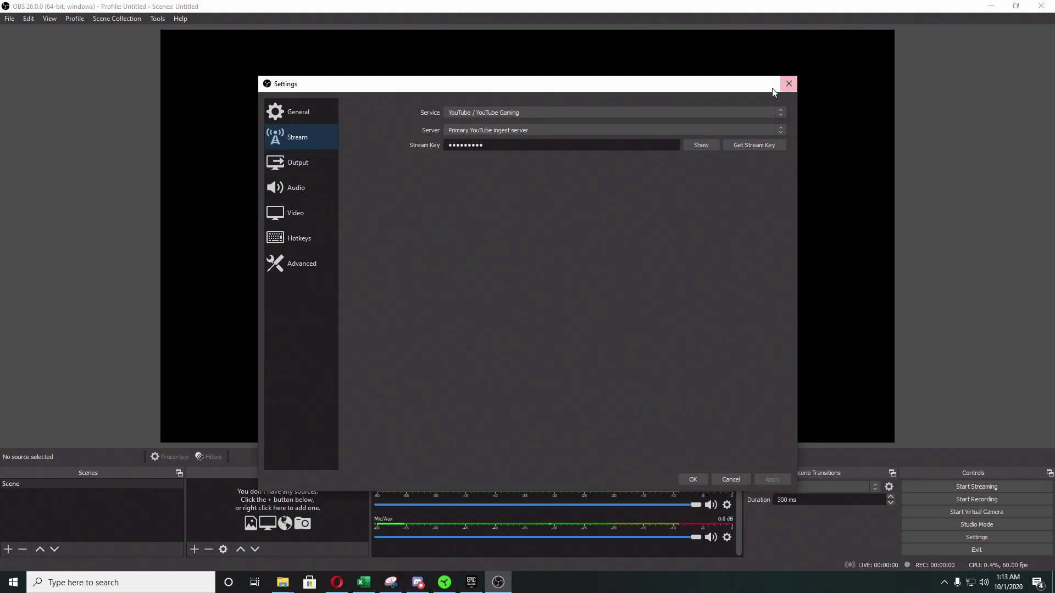
left_click(787, 85)
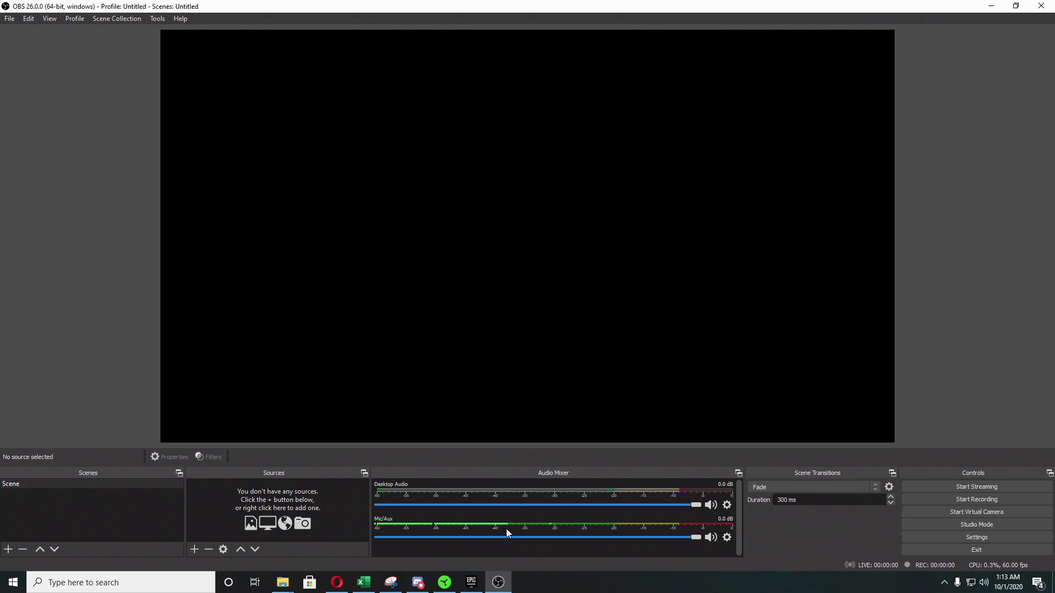
Lower the Mic/Aux volume to about -71.8 dB and return it to 0.0 dB
scroll(690, 539, "down", 5)
left_click_drag(639, 537, 757, 536)
left_click_drag(695, 537, 422, 544)
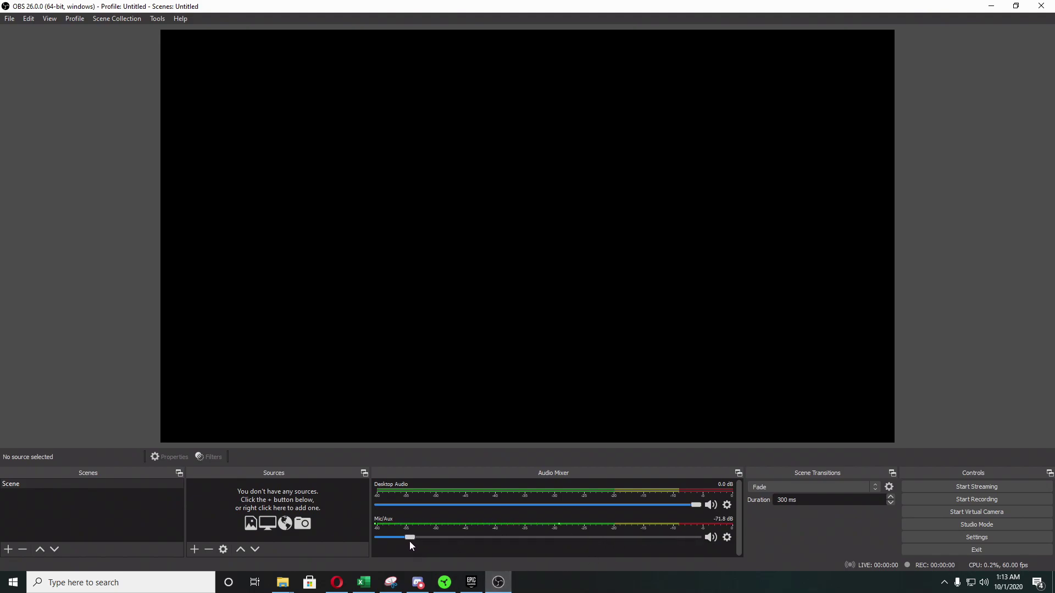
left_click_drag(518, 539, 693, 539)
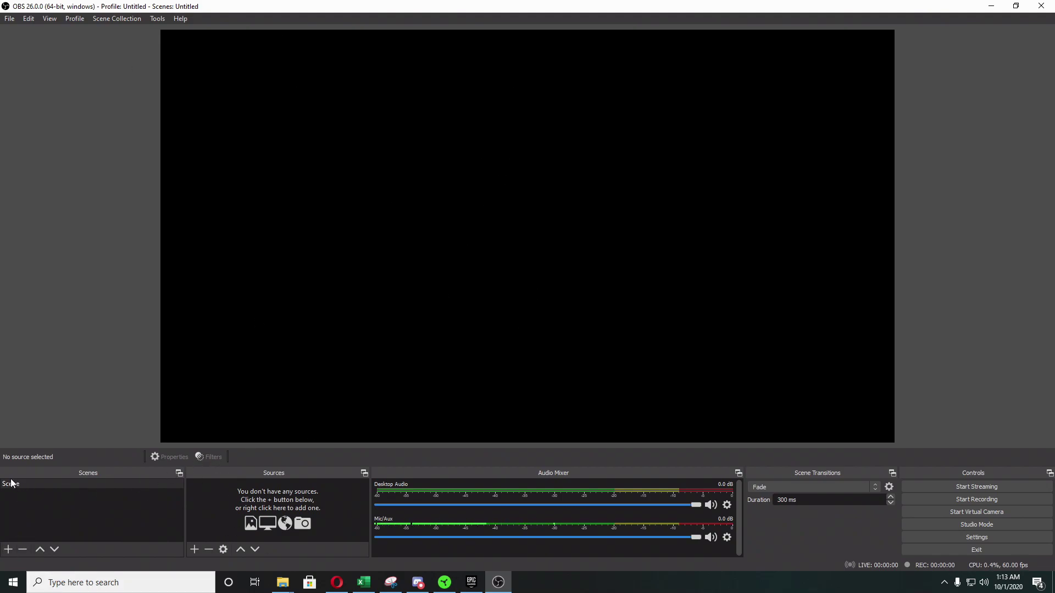
Add a new source of type Image to the first scene, keeping the default name Image
left_click(195, 551)
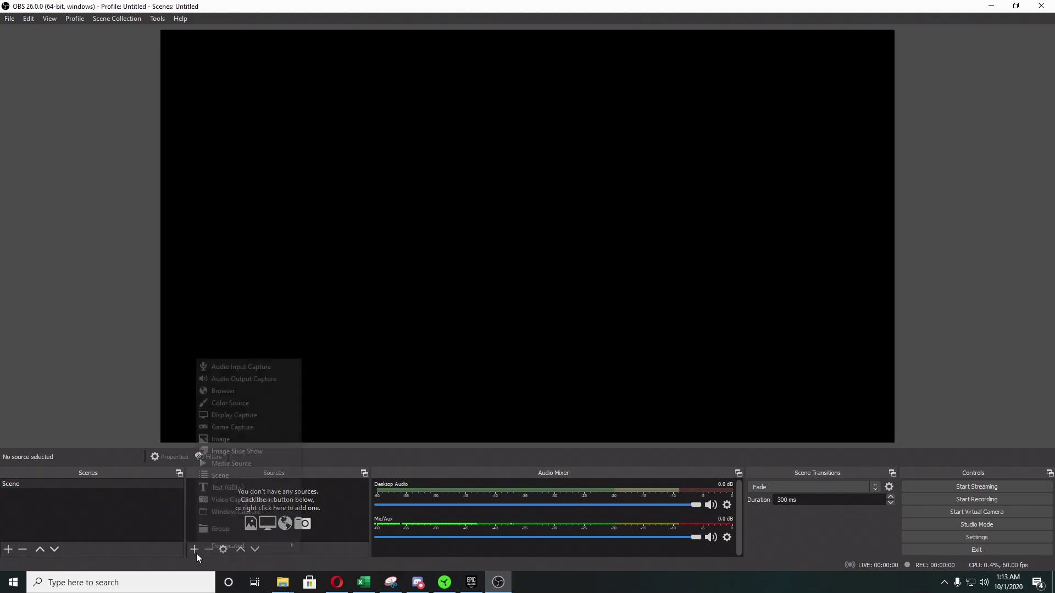
left_click(239, 438)
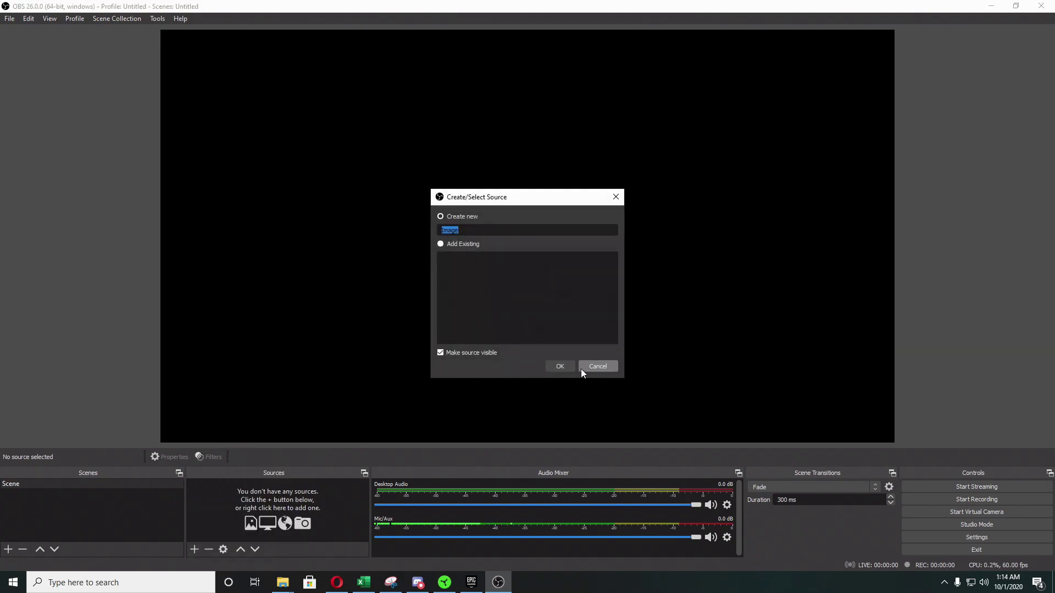
left_click(560, 366)
Load Tag raft 2.png from the Desktop as the source's image and enlarge it to fill the canvas
left_click(703, 359)
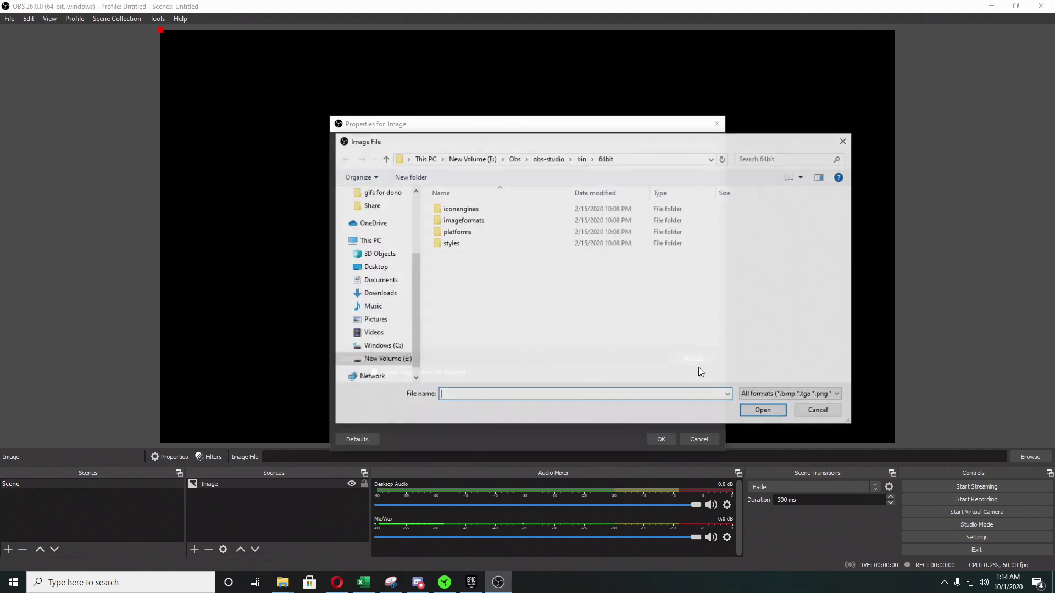
left_click(383, 269)
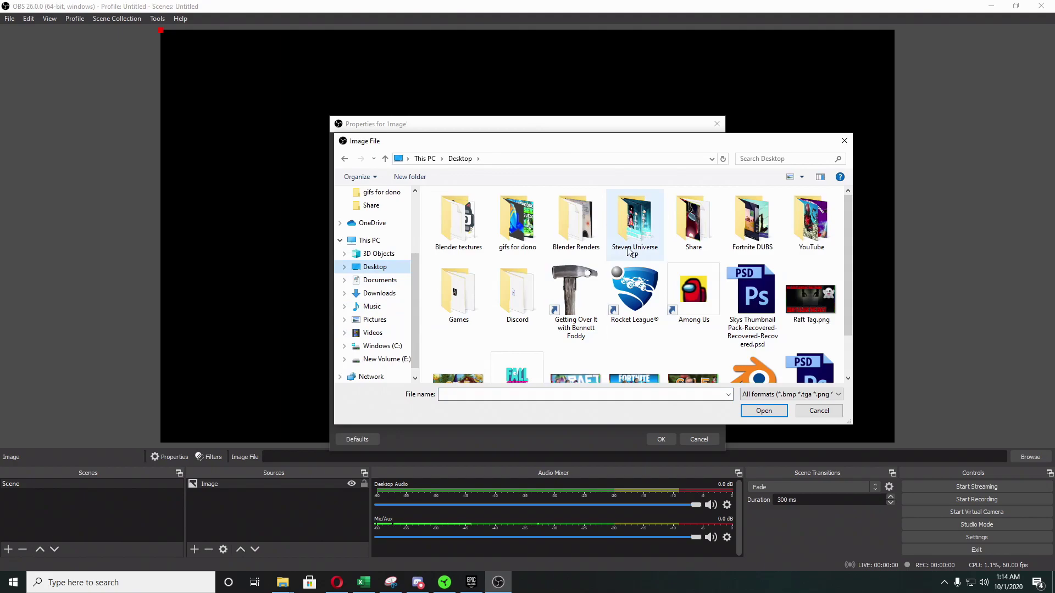
scroll(632, 252, "down", 1)
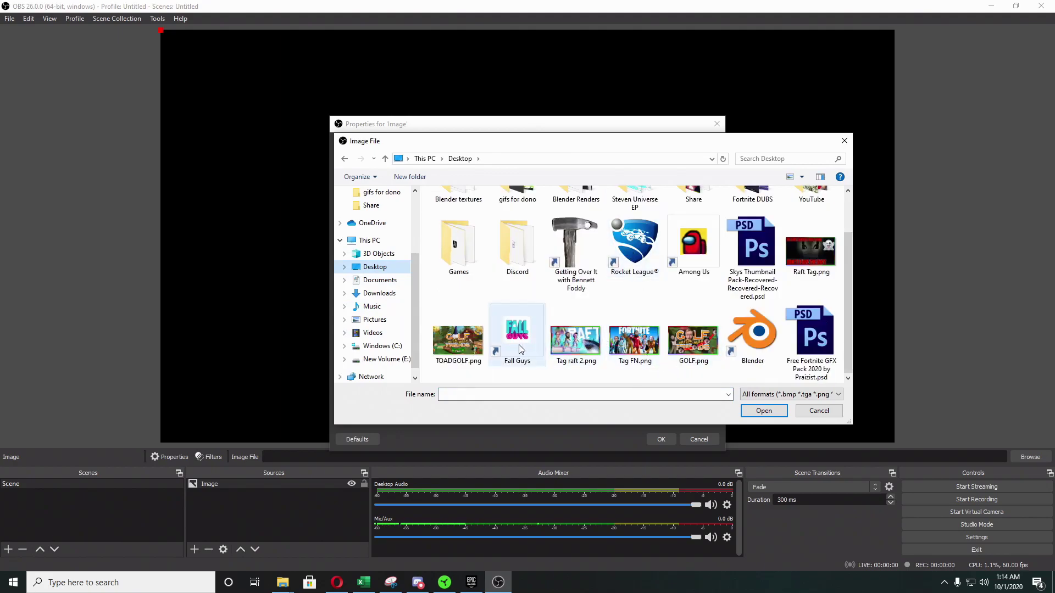
left_click(578, 345)
double_click(576, 345)
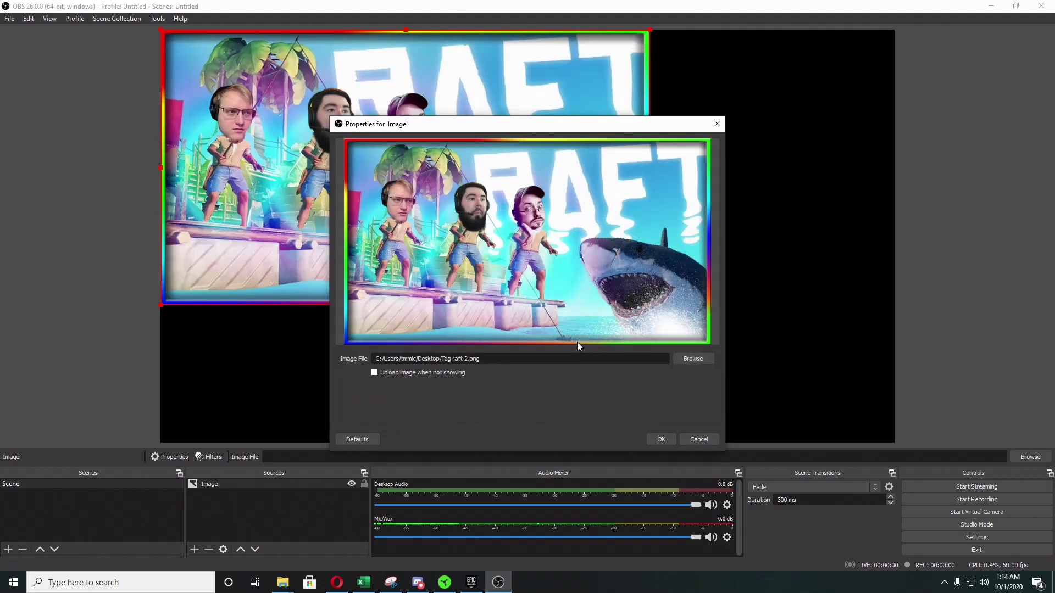
left_click(651, 438)
left_click_drag(640, 305, 900, 439)
left_click(908, 341)
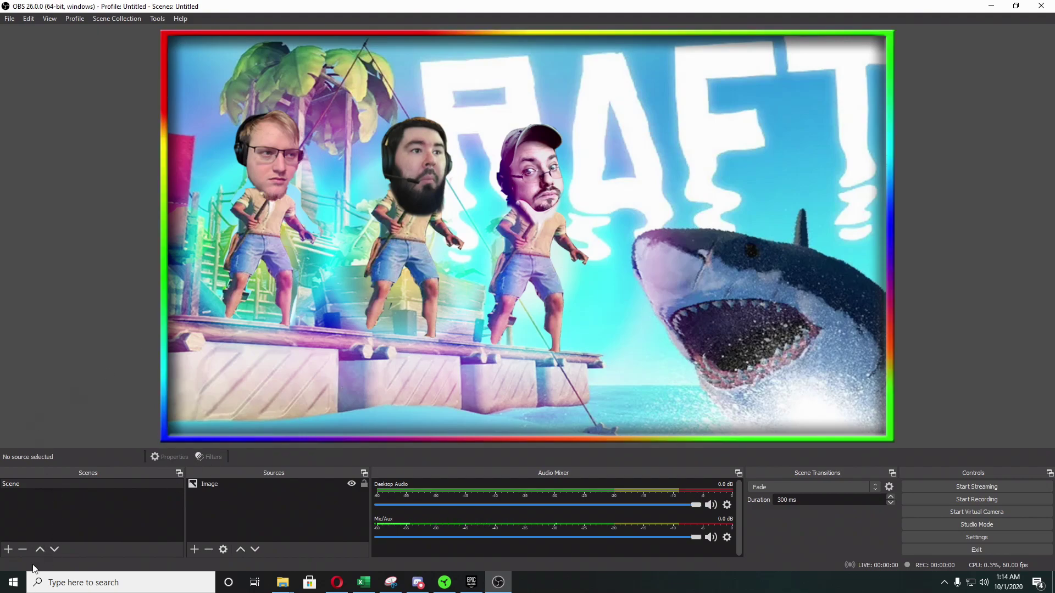
Add a scene named Scene 2 and look over the source types that can be added to it
left_click(9, 549)
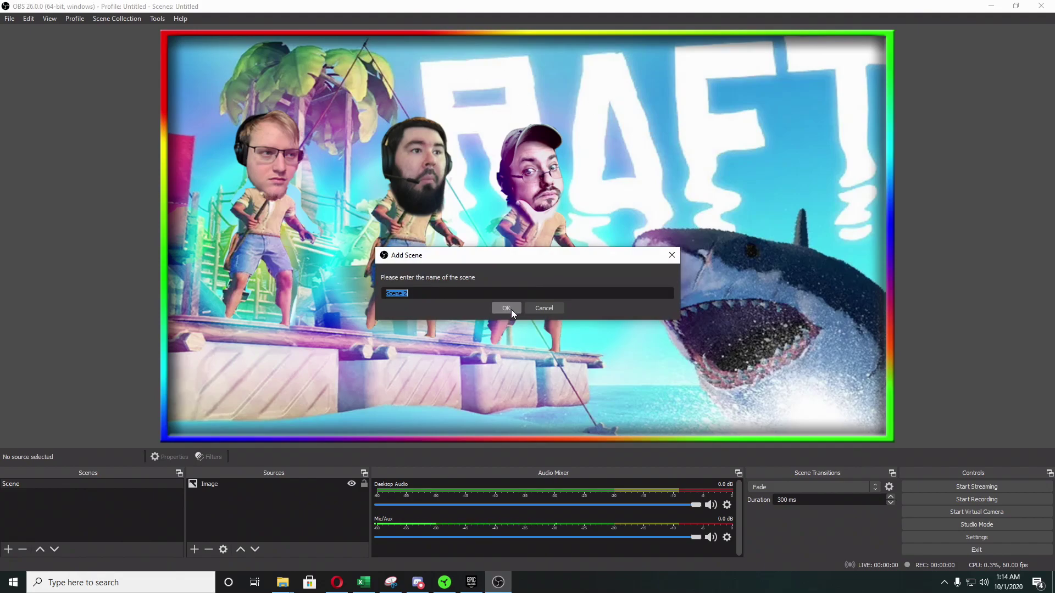
left_click(509, 309)
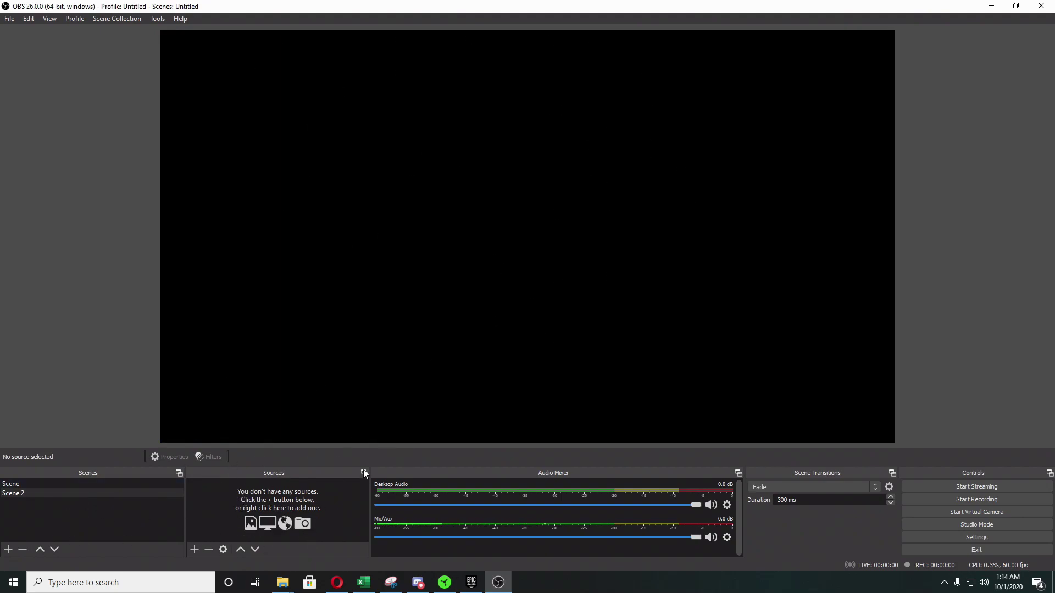
left_click(191, 551)
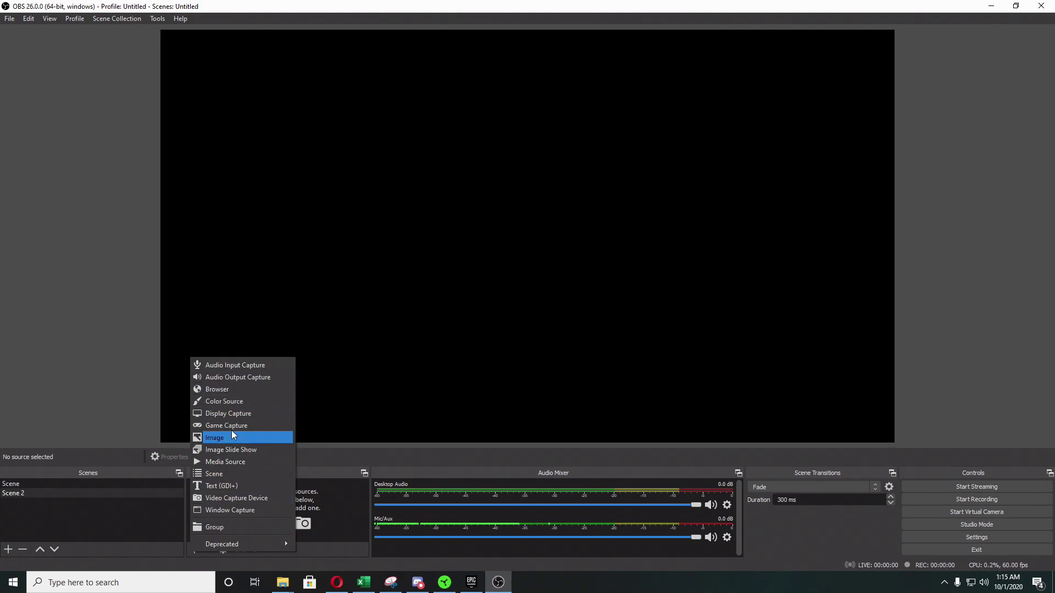
left_click(383, 458)
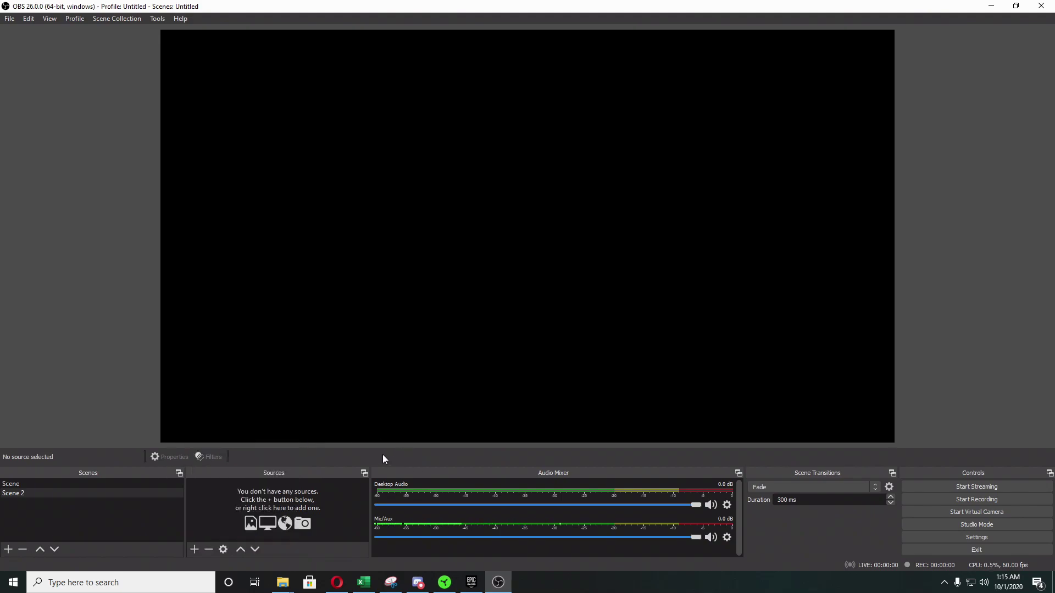